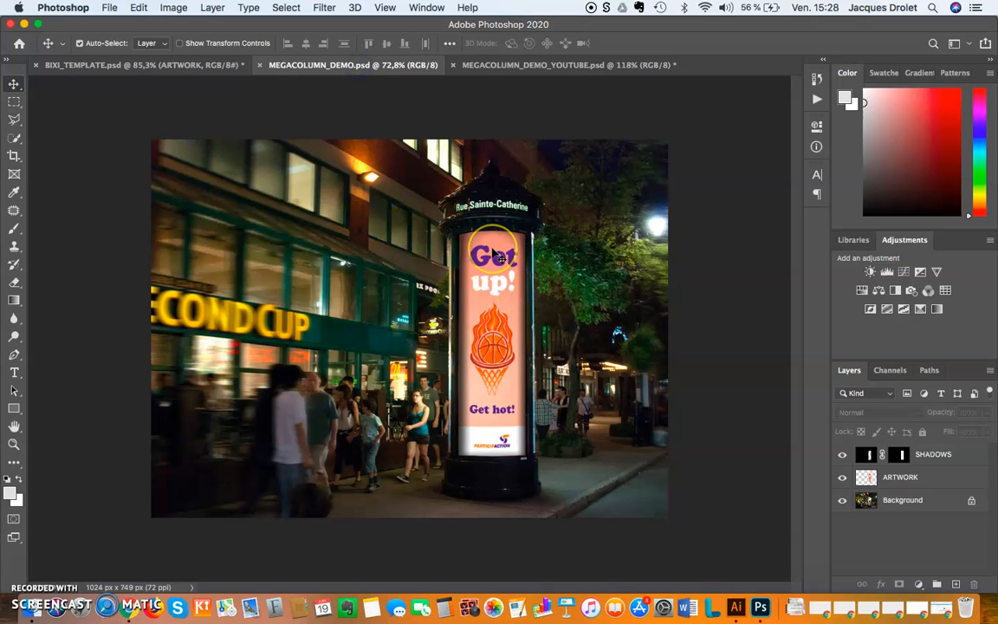
Look over the open Bixi and Megacolumn mockups, the original column photo and the poster artwork in Illustrator
click(169, 66)
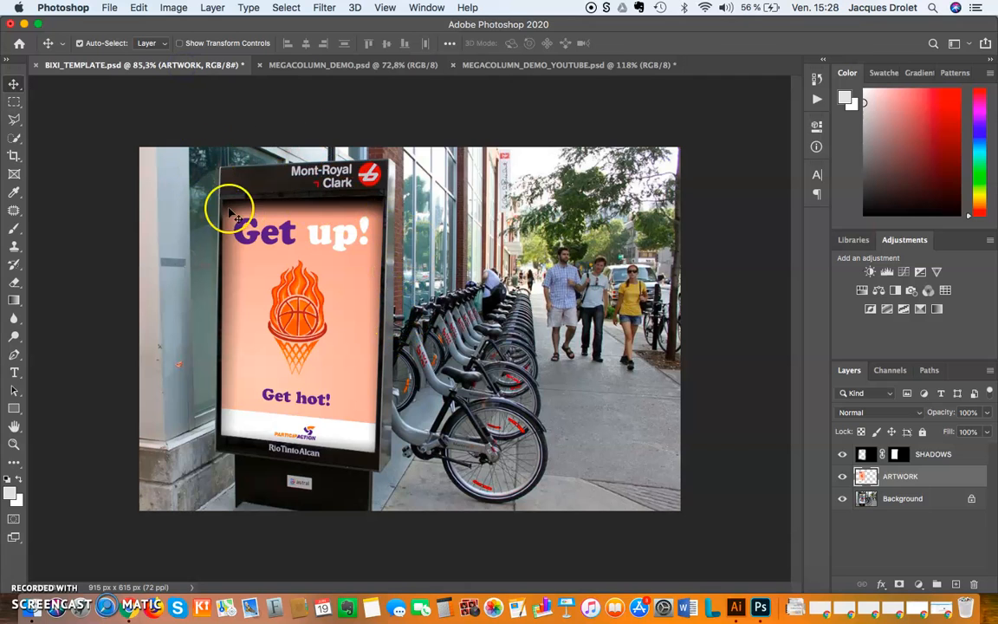
click(378, 64)
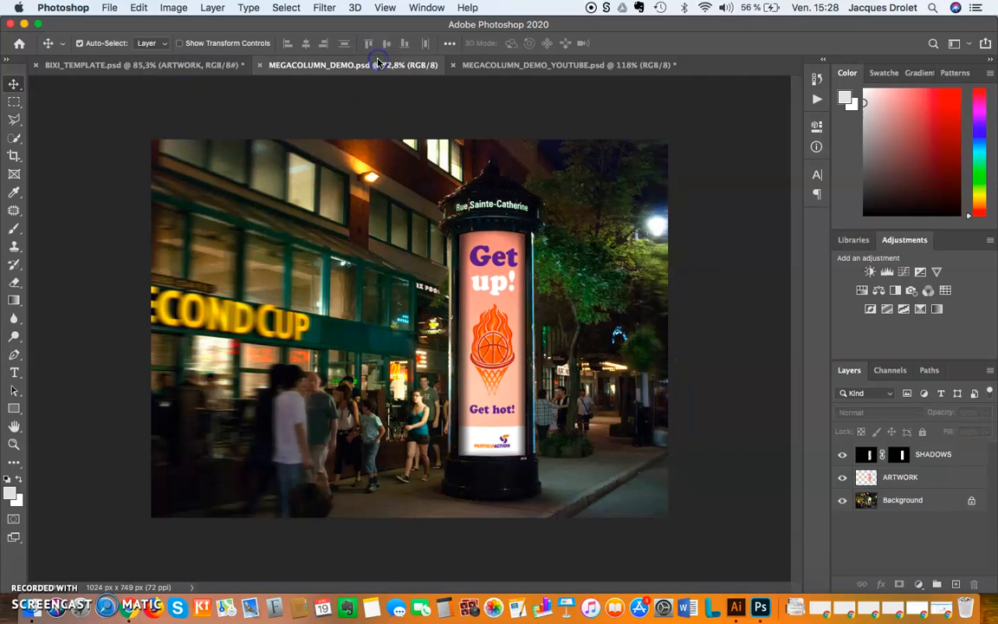
click(553, 66)
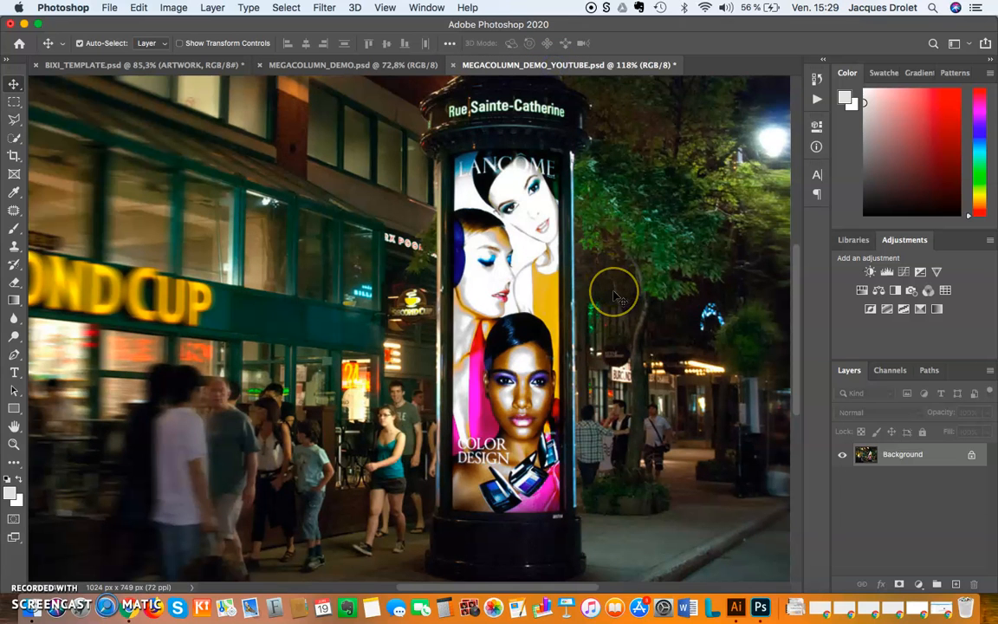
key(super+Tab)
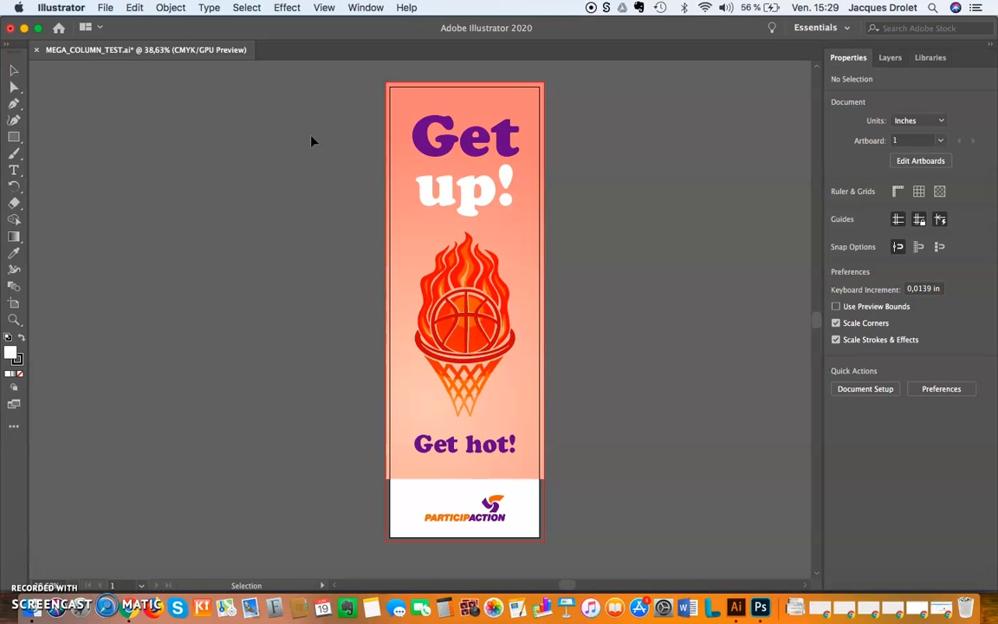
key(super+Tab)
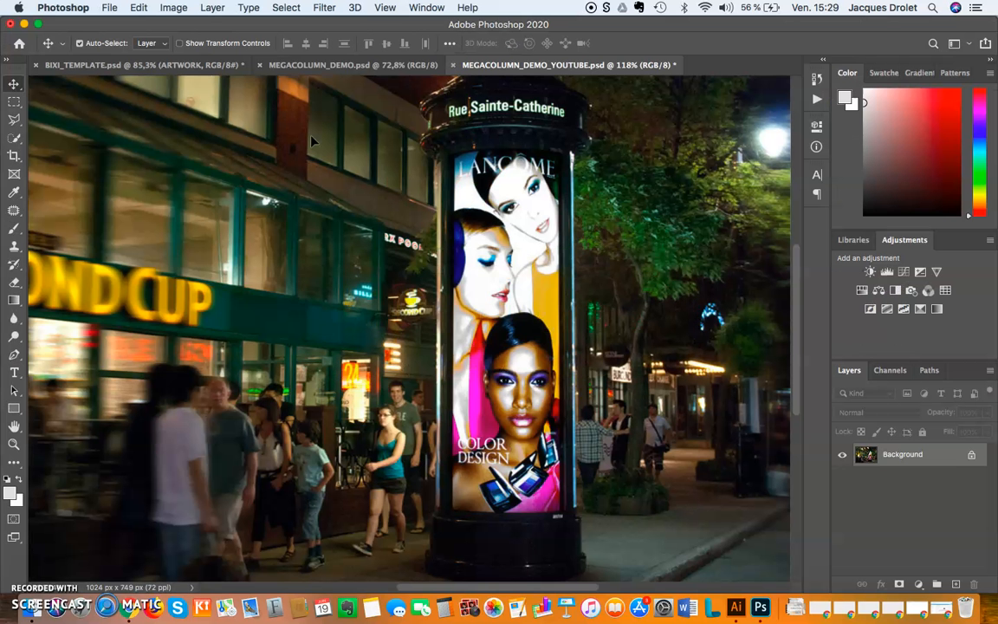
Check the pixel dimensions of the column photo in MEGACOLUMN_DEMO_YOUTUBE.psd
click(173, 7)
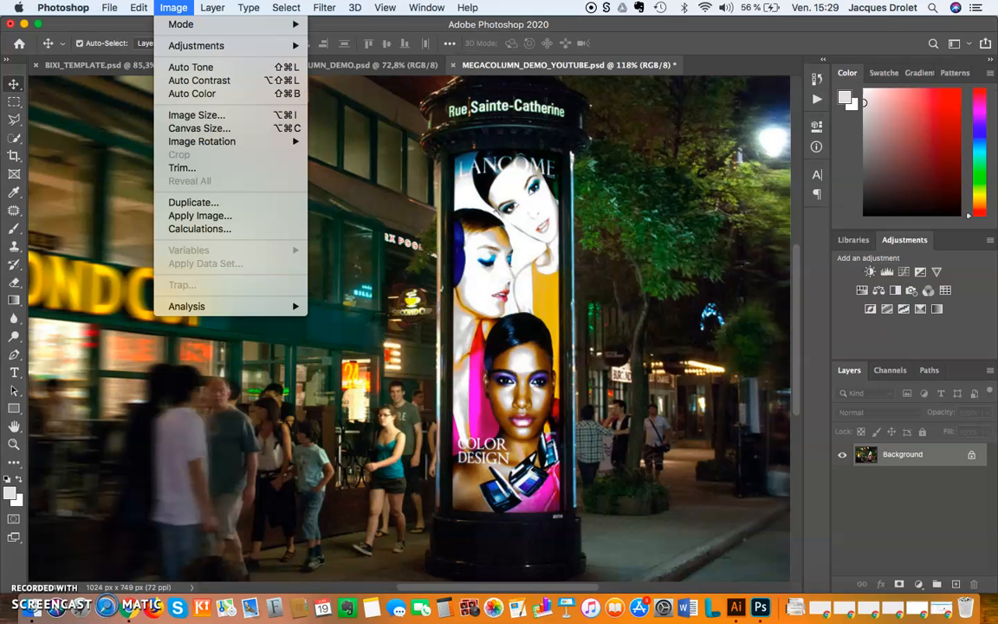
click(209, 116)
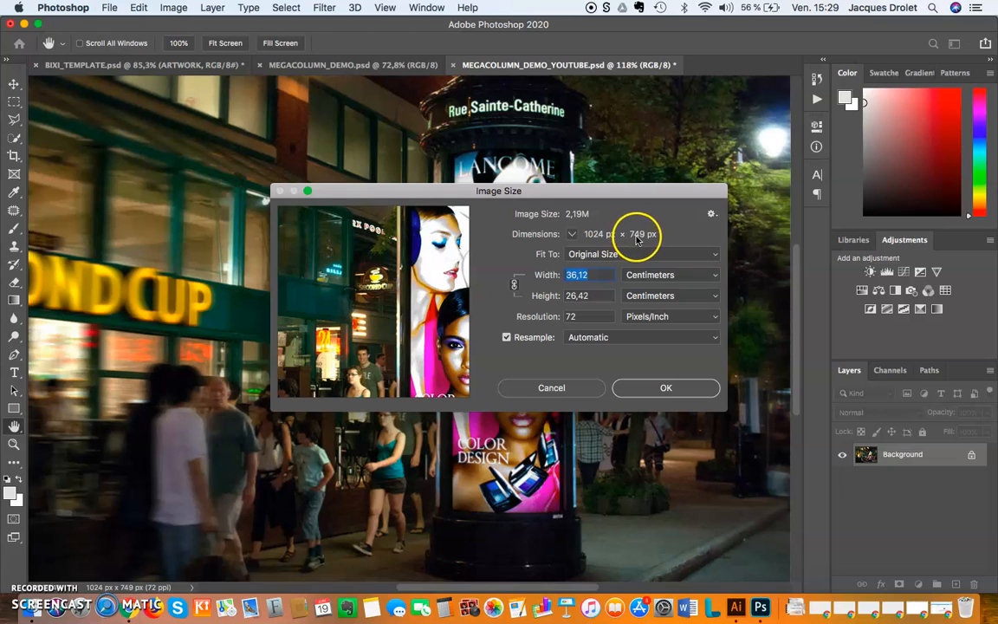
click(551, 388)
Switch to Illustrator and set up the poster's Save for Web export as PNG-24, transparency off, 800 px high, clipped to the artboard
key(super+Tab)
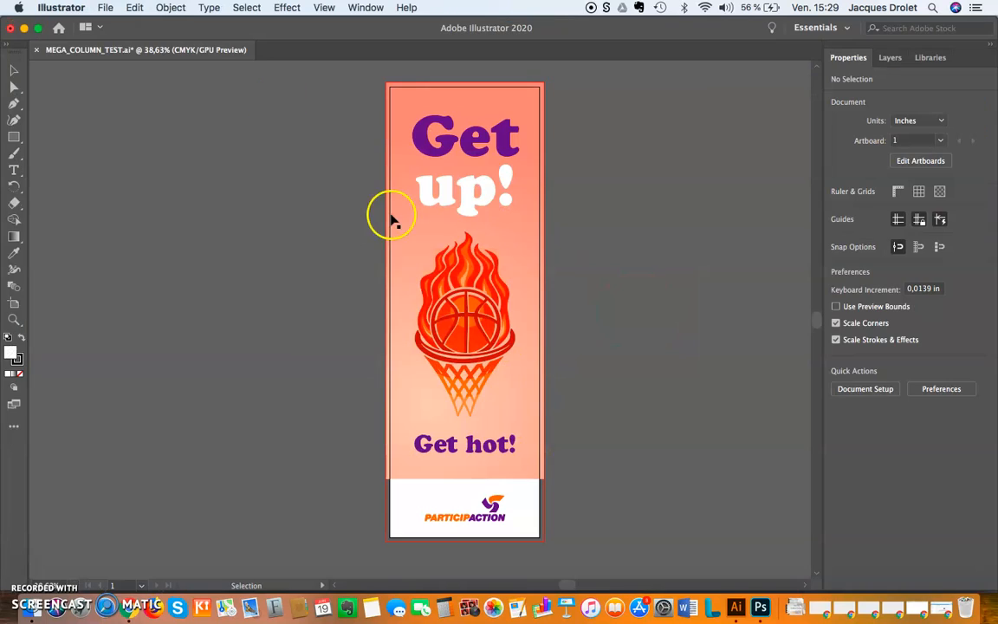
click(104, 7)
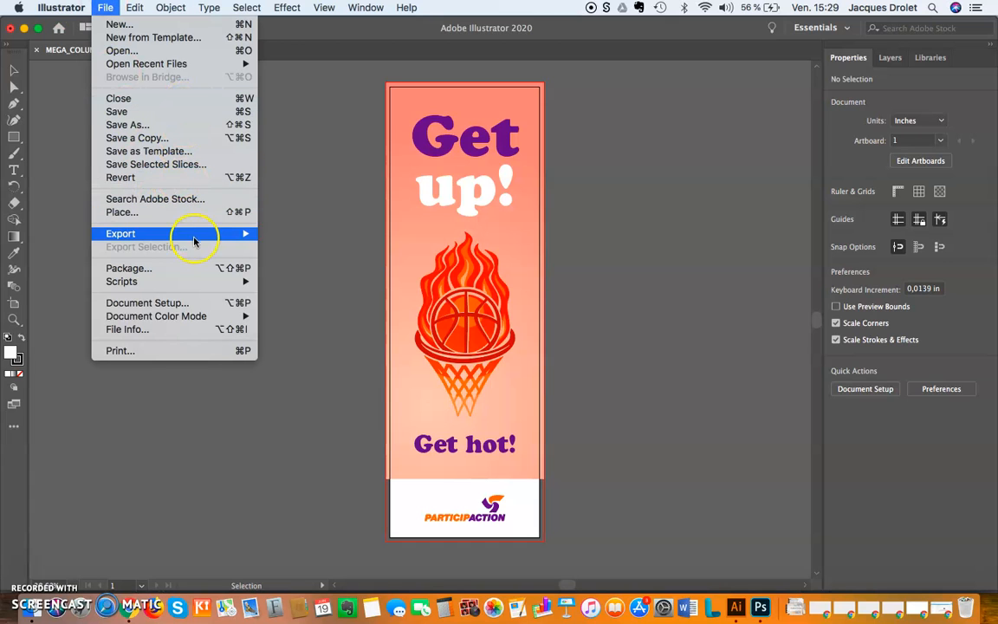
mouse_move(196, 234)
click(313, 262)
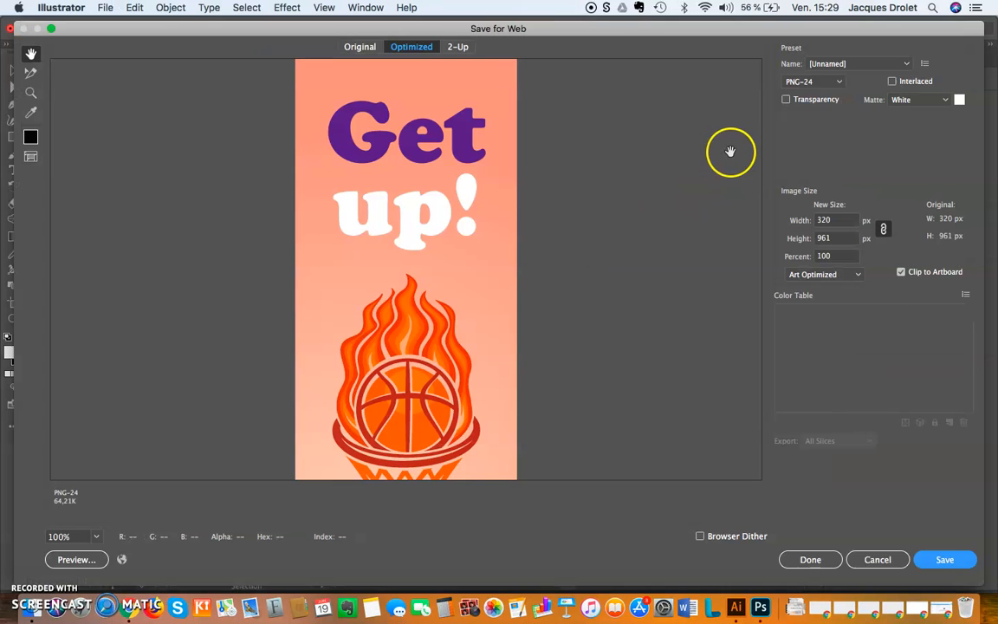
drag(454, 286, 519, 55)
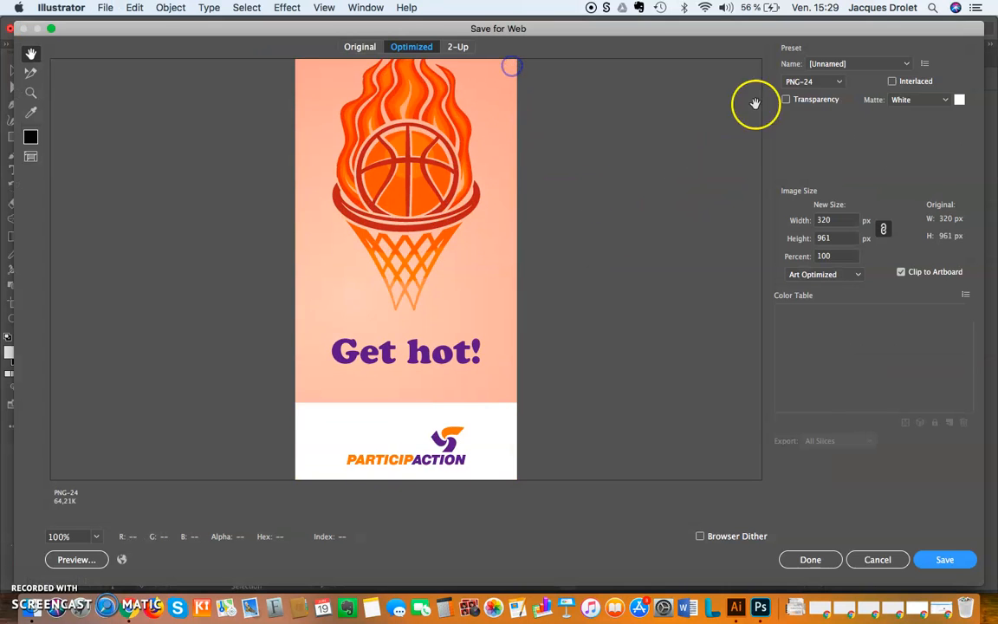
click(785, 99)
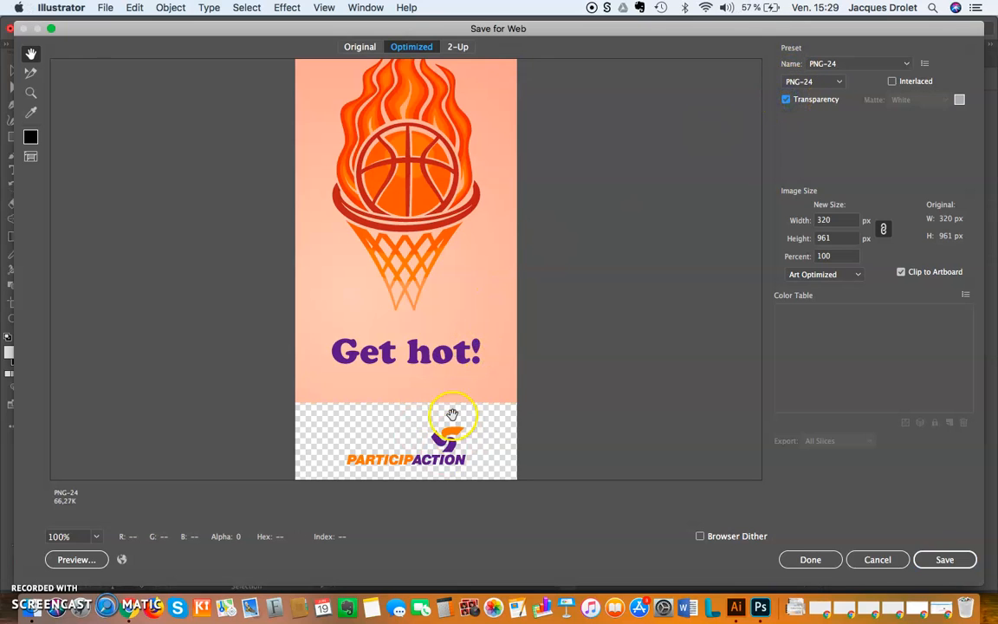
click(787, 101)
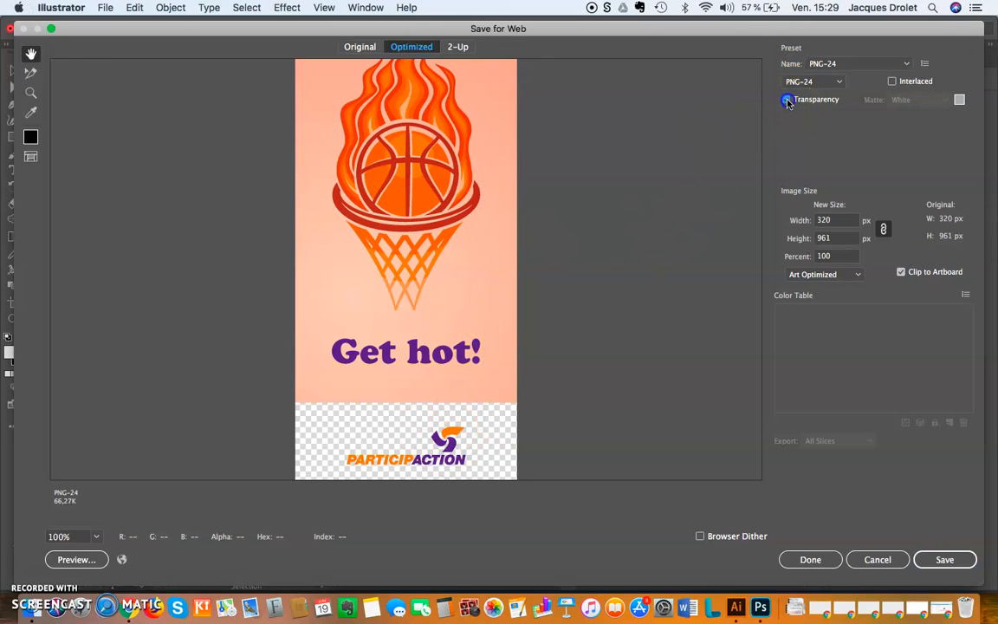
click(828, 238)
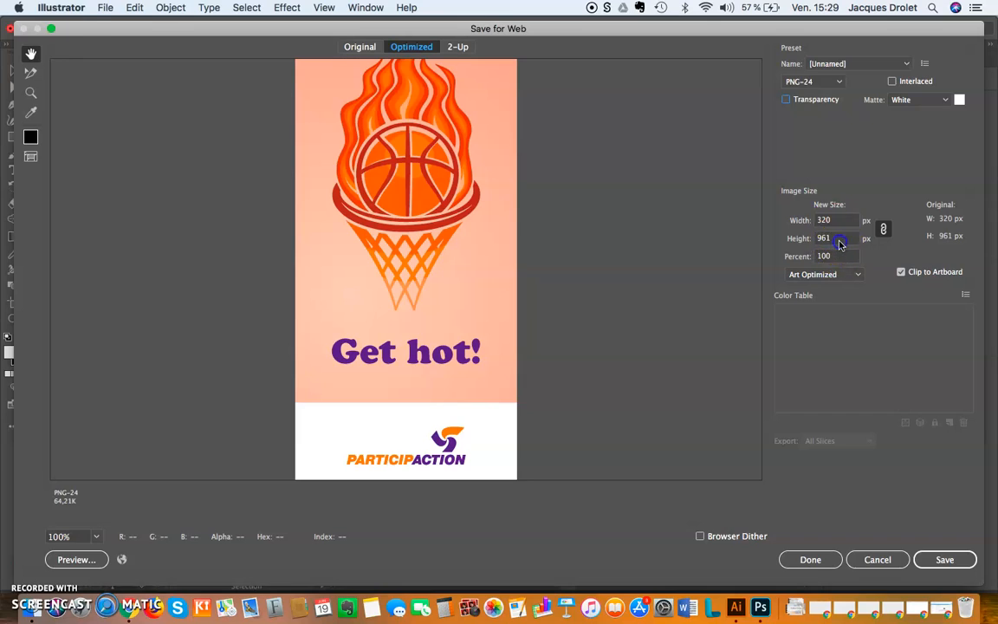
click(941, 559)
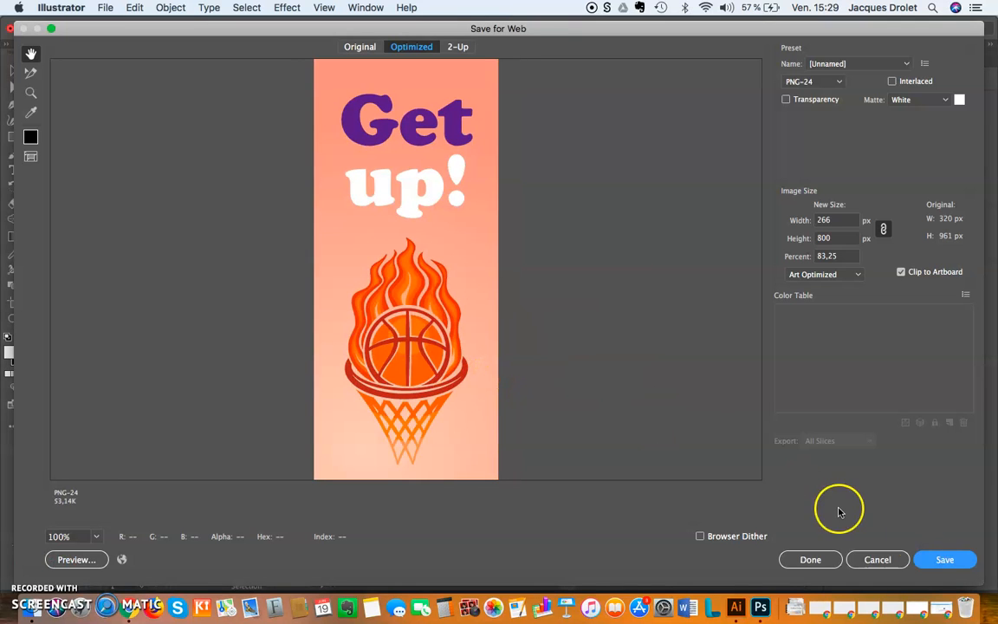
Back out of saving the poster as an image and close Save for Web, keeping its settings
click(944, 559)
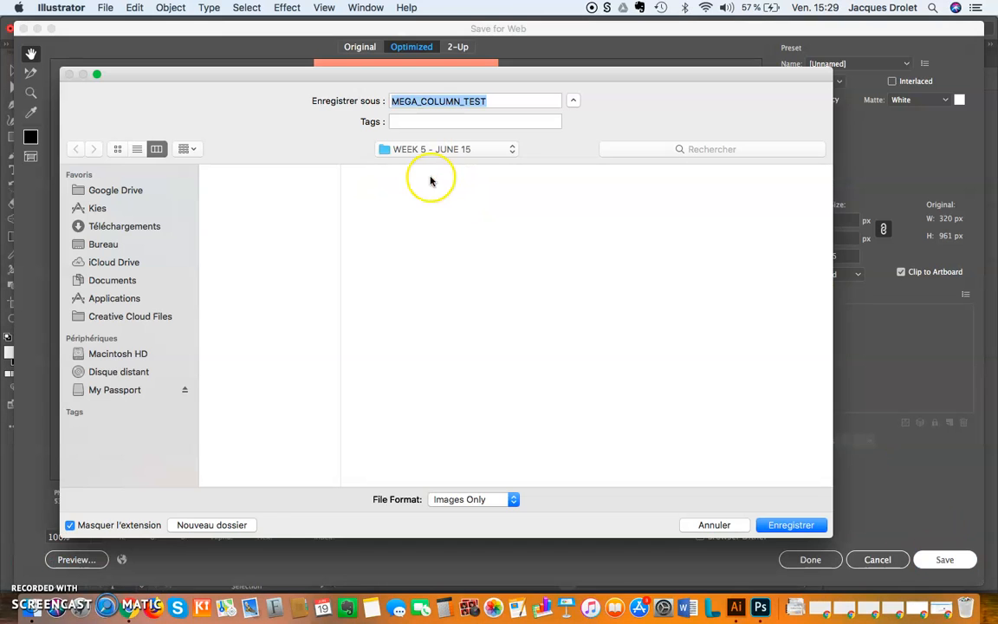
click(710, 525)
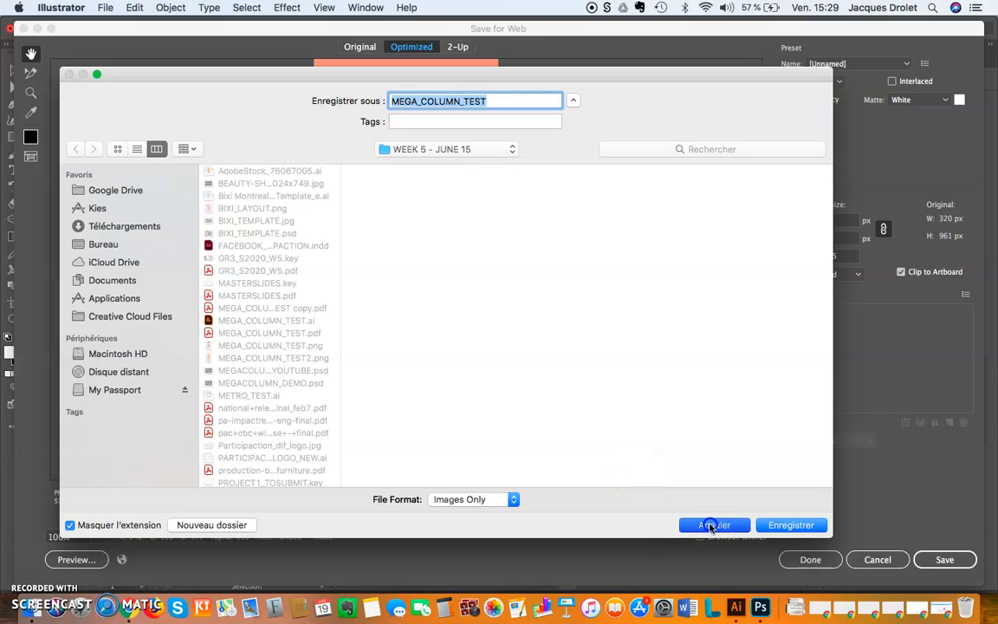
click(811, 559)
Switch to Finder and open MEGA_COLUMN_TEST2.png from the WEEK 5 - JUNE 15 folder in Photoshop
key(super+Tab)
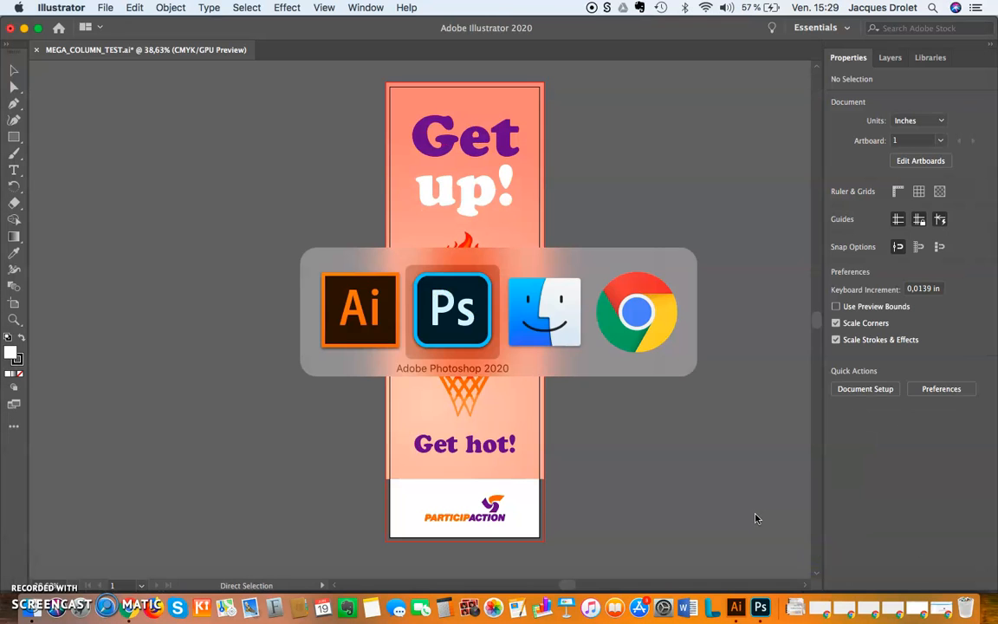
key(super+Tab)
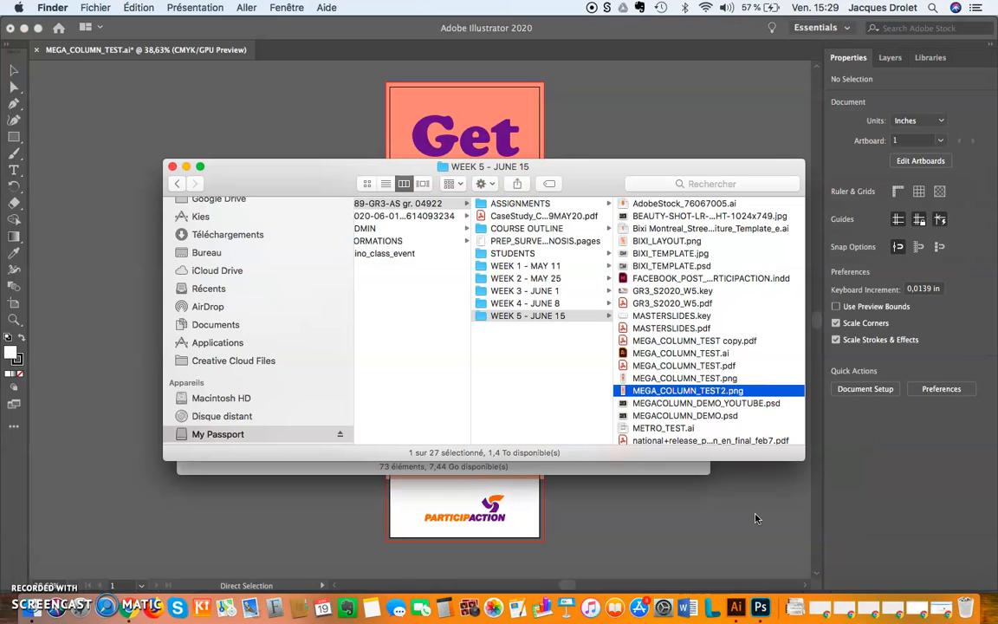
right_click(623, 391)
mouse_move(689, 326)
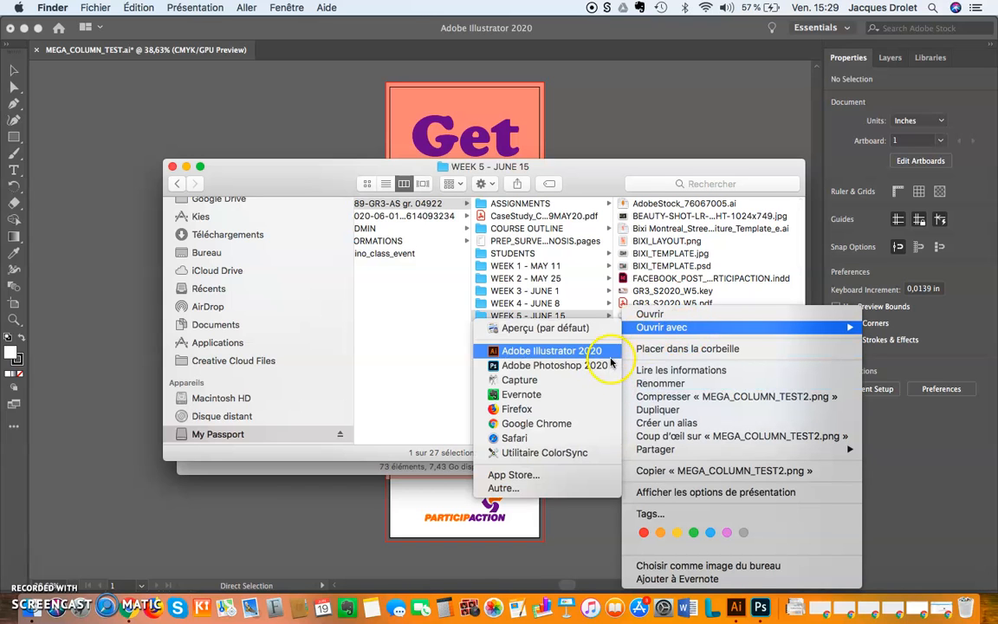
click(563, 364)
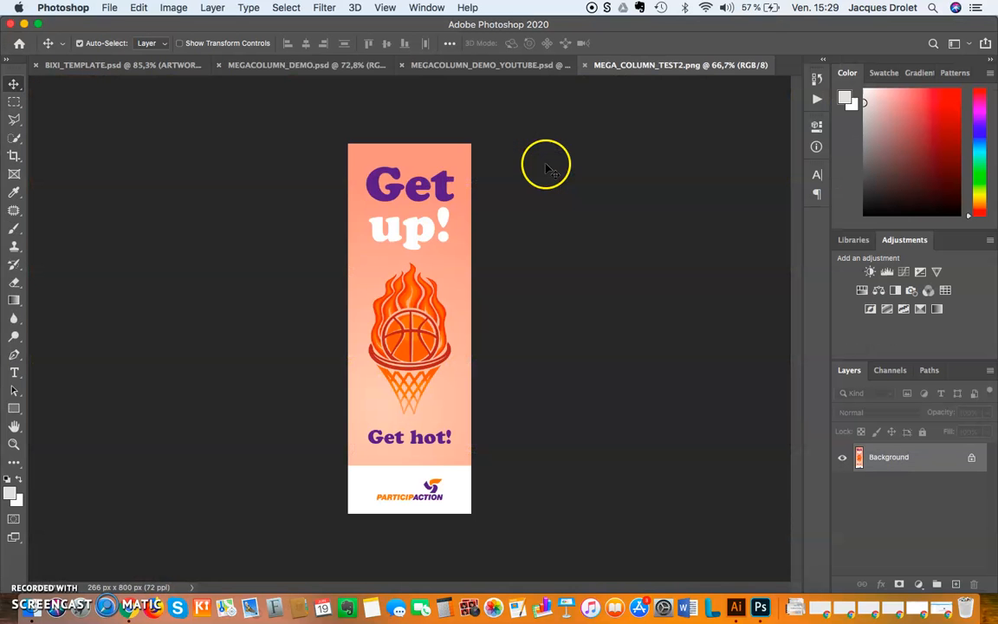
Duplicate the poster's Background layer into MEGACOLUMN_DEMO_YOUTUBE.psd as Background copy
click(991, 372)
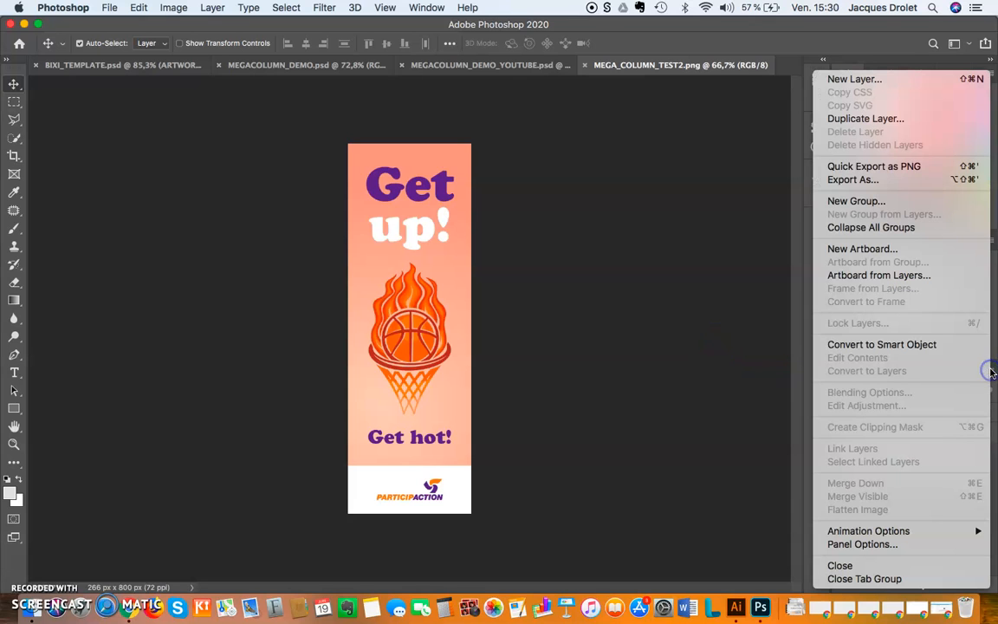
click(929, 120)
click(511, 308)
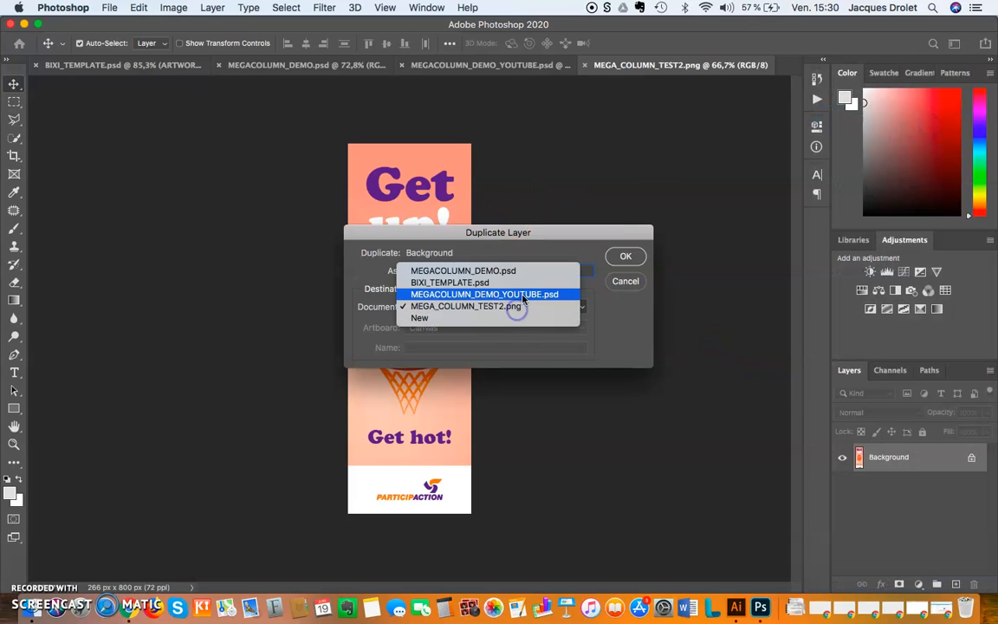
click(525, 295)
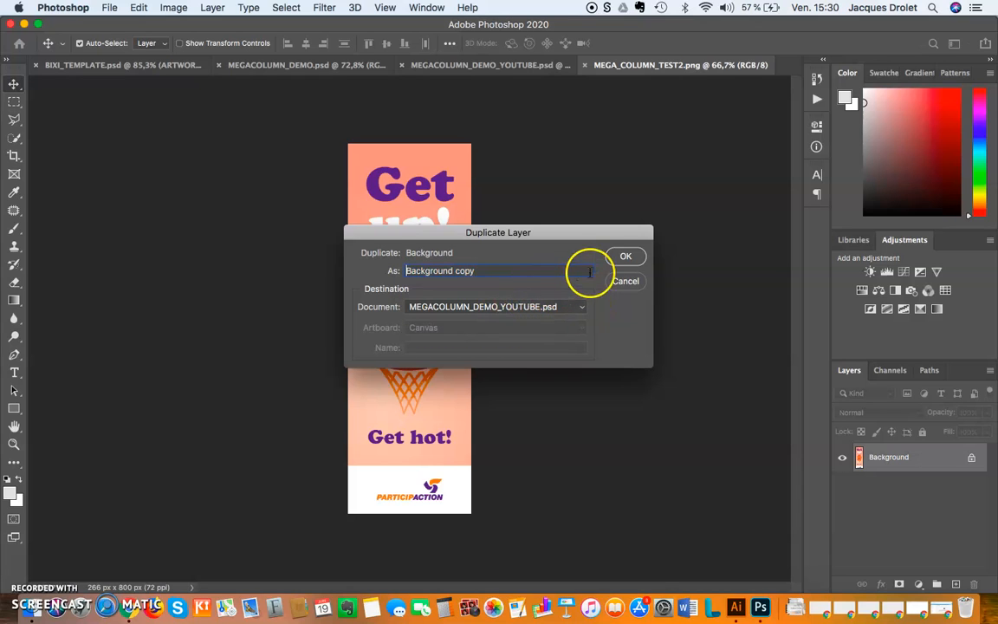
click(626, 258)
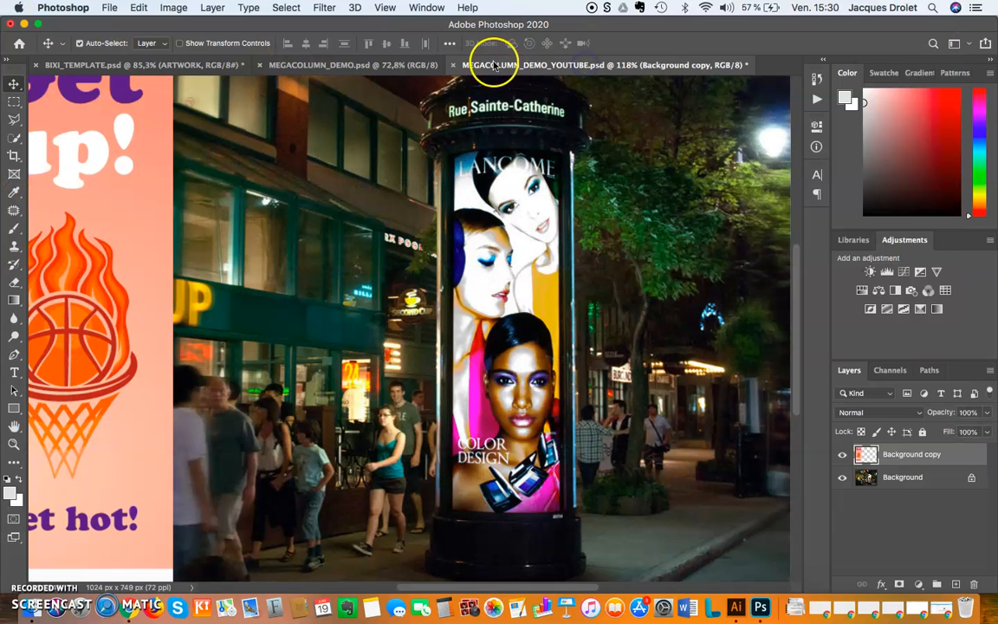
Move the poster layer next to the advertising column and lower its opacity to 40%
key(super+0)
drag(126, 227, 363, 270)
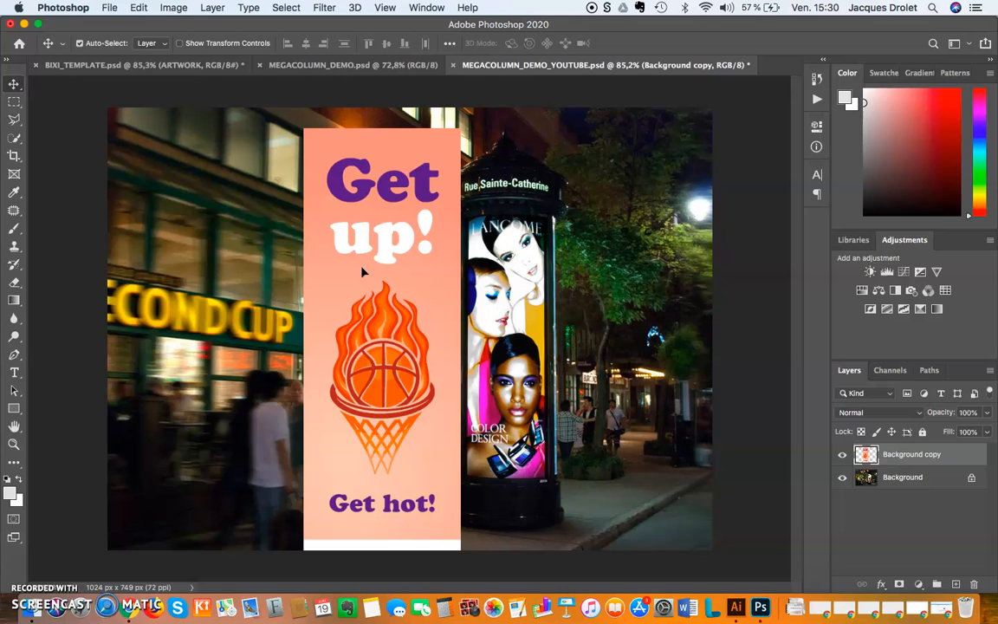
key(4)
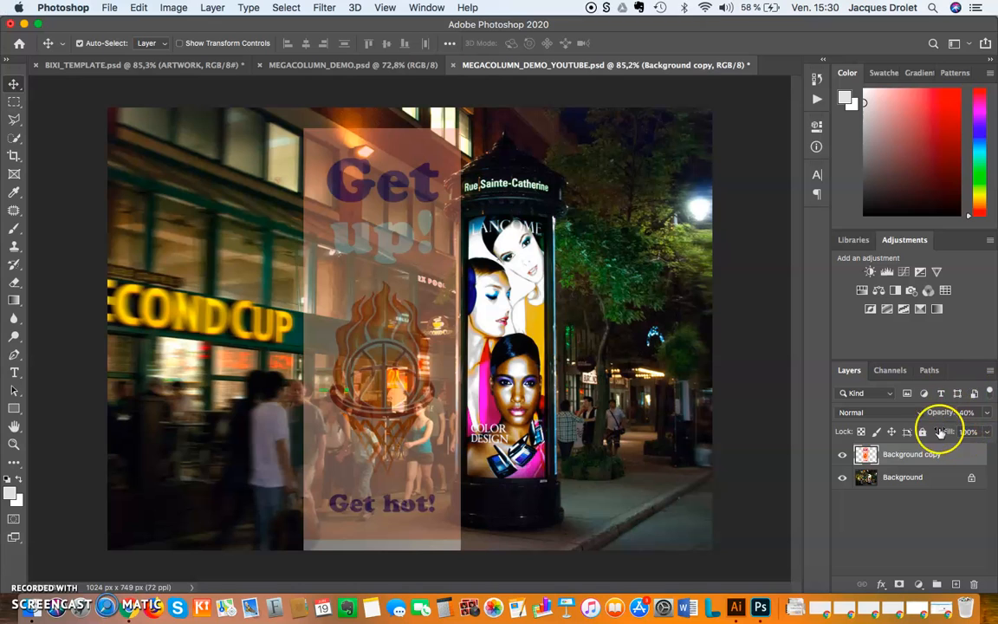
click(989, 413)
click(944, 503)
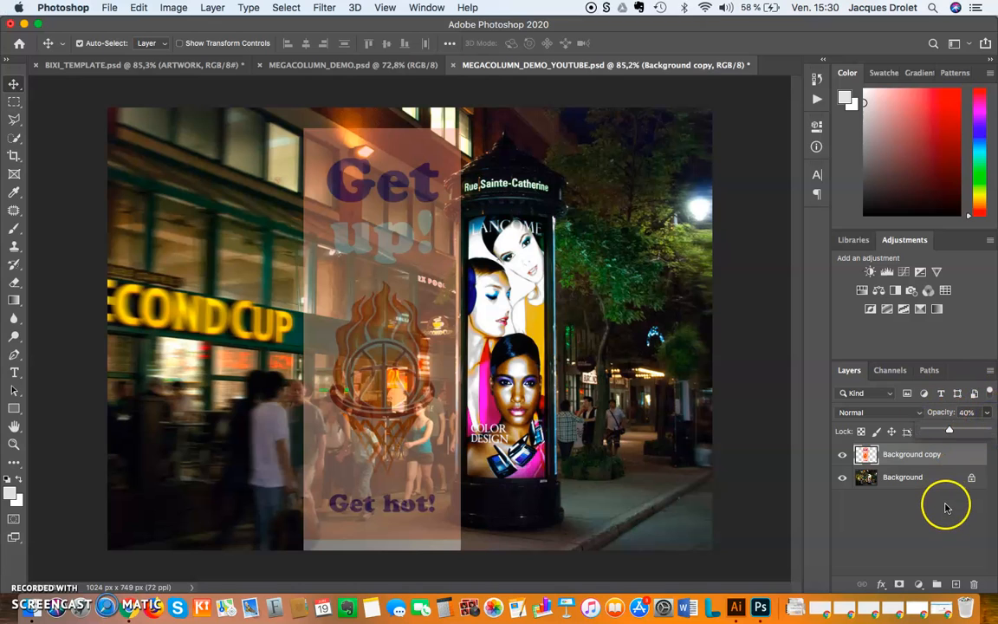
click(944, 503)
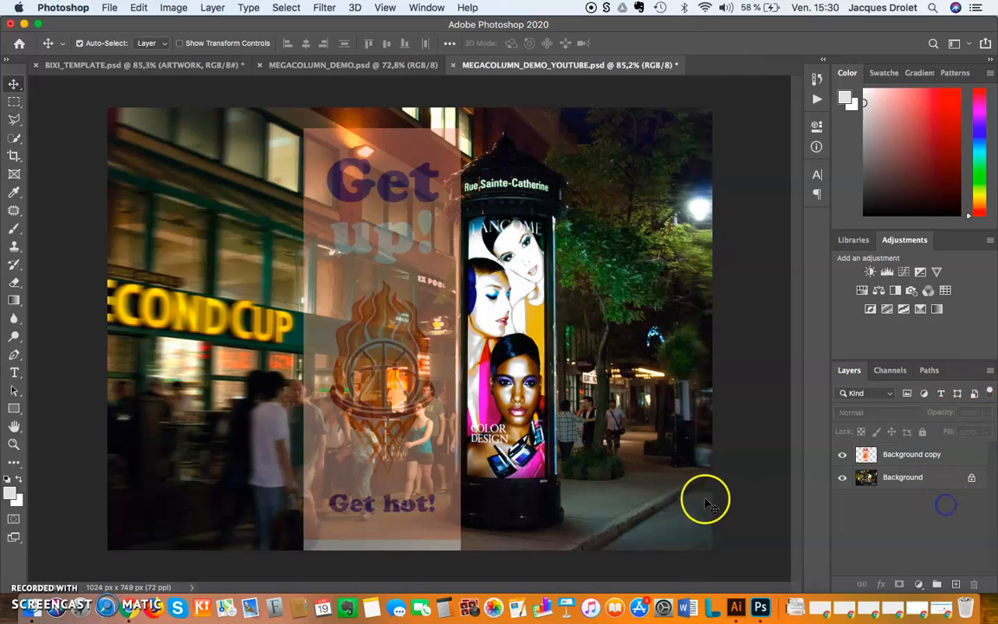
Reselect the poster layer and test opacities of 30% and 60%, ending at 40%
click(920, 455)
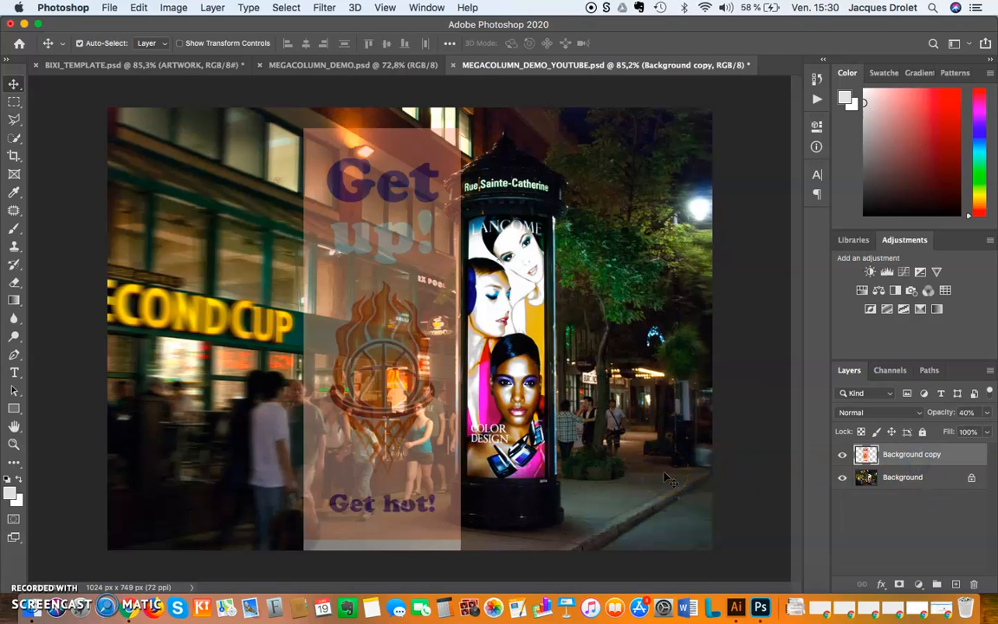
key(3)
key(6)
key(4)
Free-transform the poster down to about 59.5% and place it over the Lancôme ad on the column
key(super)
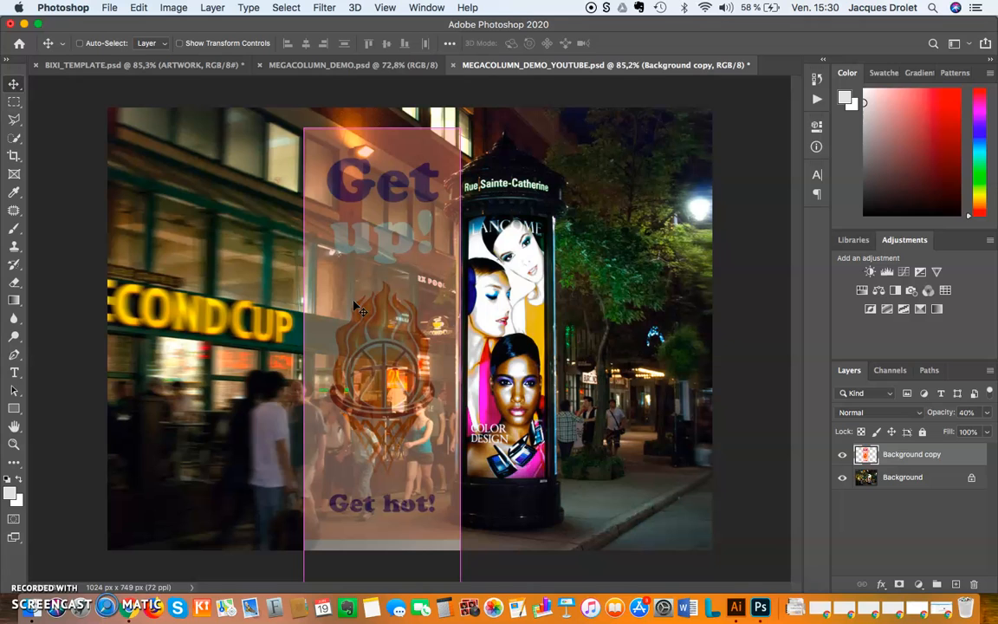
key(super+t)
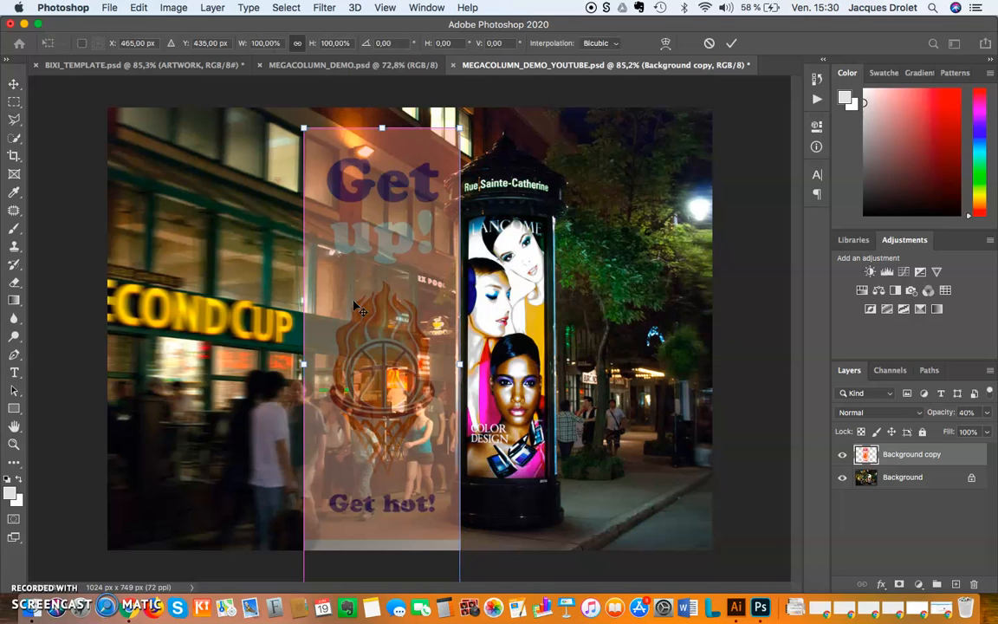
drag(303, 128, 409, 309)
drag(373, 390, 492, 281)
Scale the poster to about 58.1% and fit its upper corners to the top corners of the Lancôme ad
scroll(505, 279, up, 5)
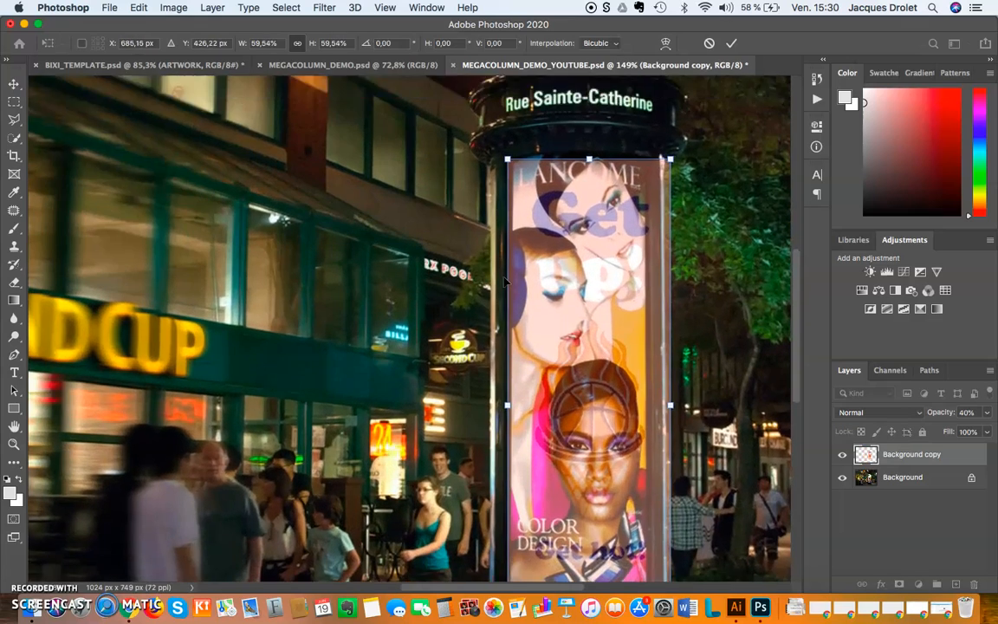
scroll(504, 273, up, 3)
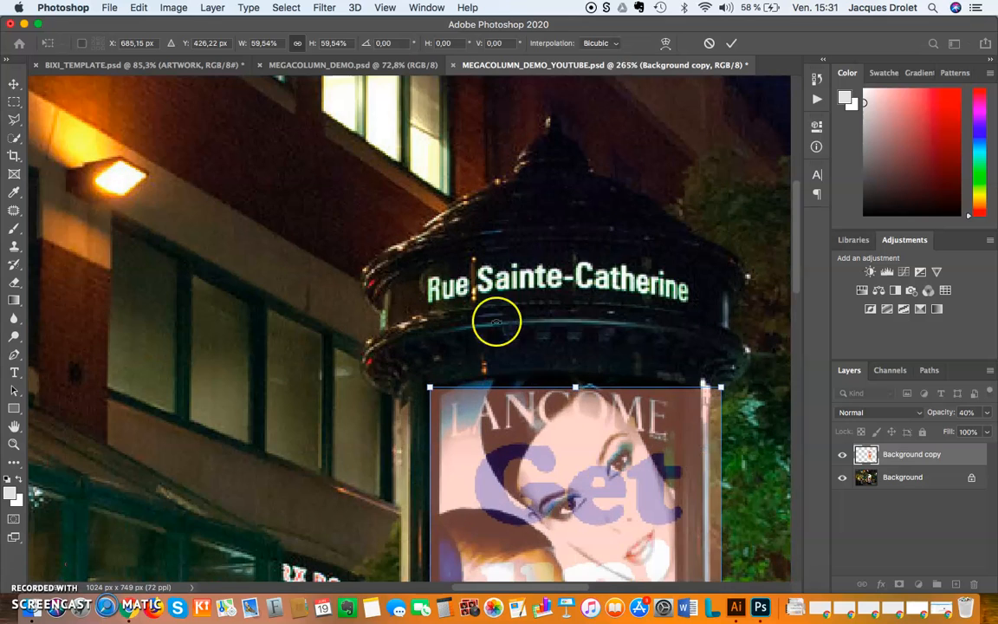
scroll(491, 469, up, 3)
drag(429, 414, 461, 427)
drag(461, 479, 460, 456)
scroll(465, 461, down, 1)
scroll(465, 461, right, 1)
scroll(465, 461, down, 5)
scroll(465, 461, right, 8)
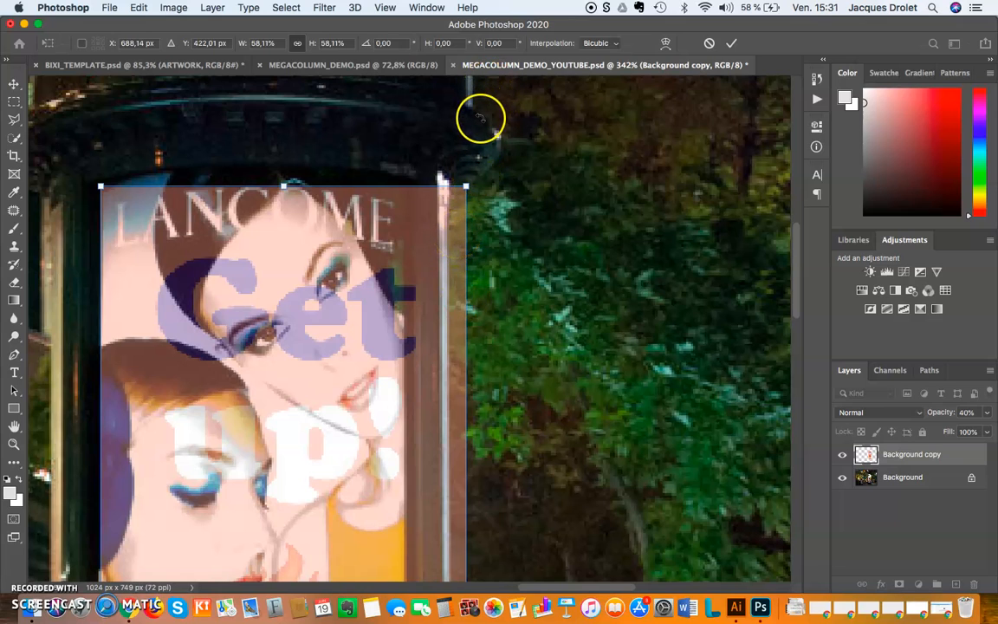
drag(466, 186, 414, 187)
Pull the poster's two lower corners onto the bottom corners of the Lancôme ad and commit the transform
scroll(327, 294, down, 15)
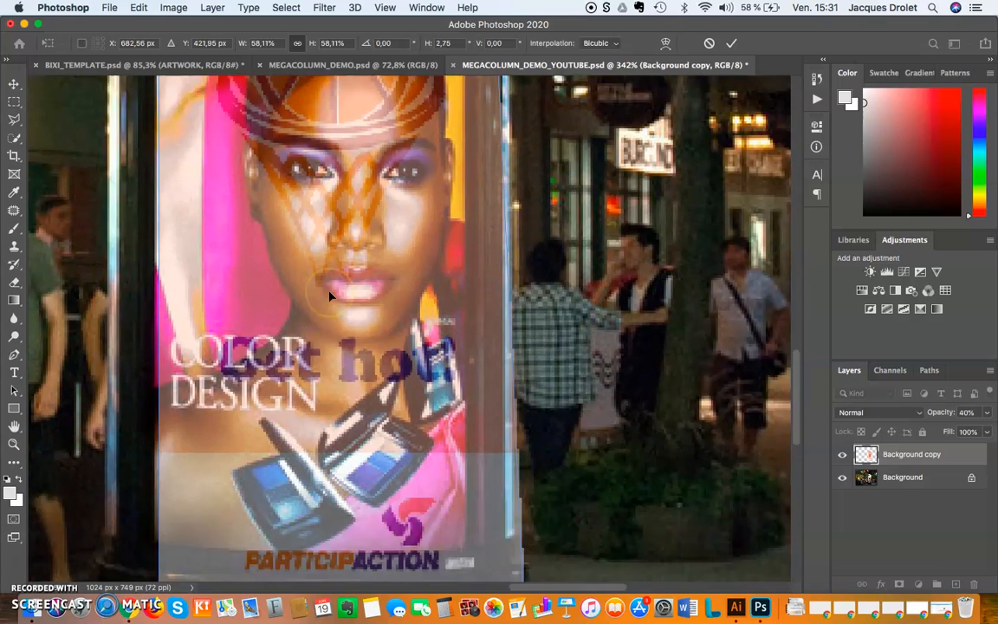
drag(511, 432, 472, 376)
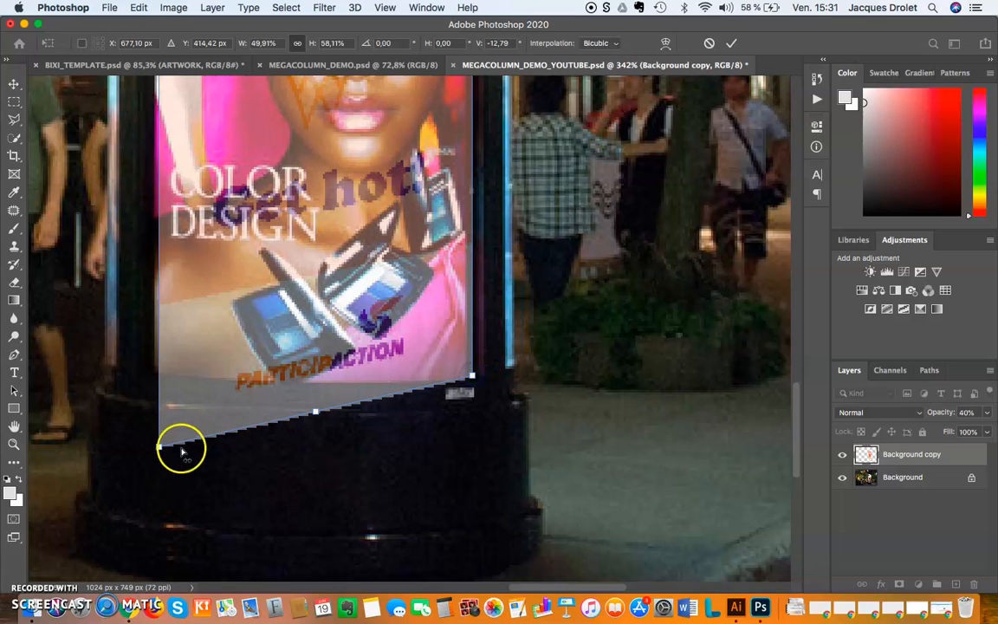
drag(159, 446, 154, 373)
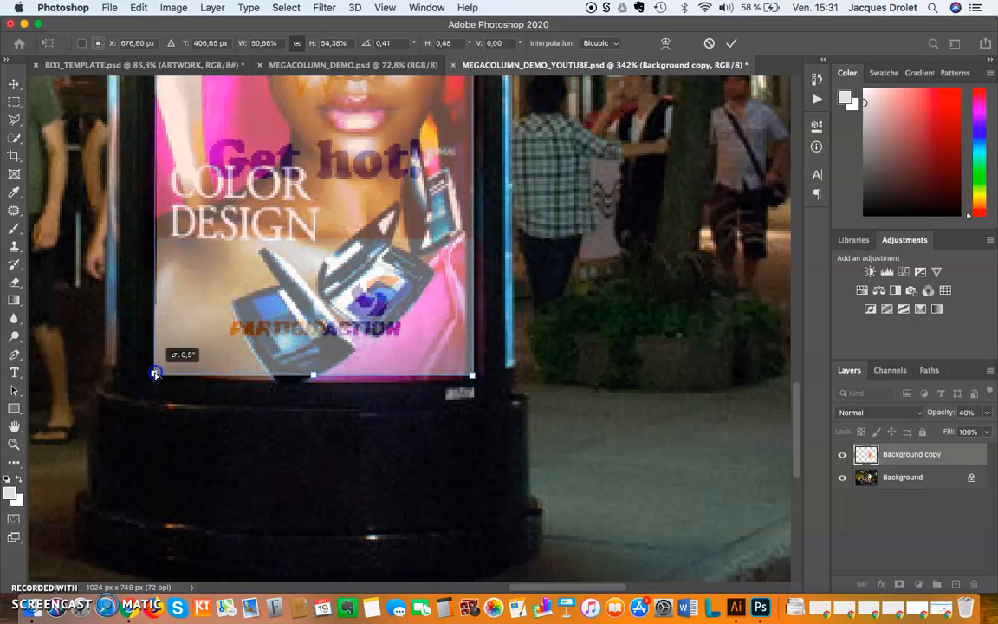
drag(155, 373, 156, 374)
scroll(278, 295, up, 8)
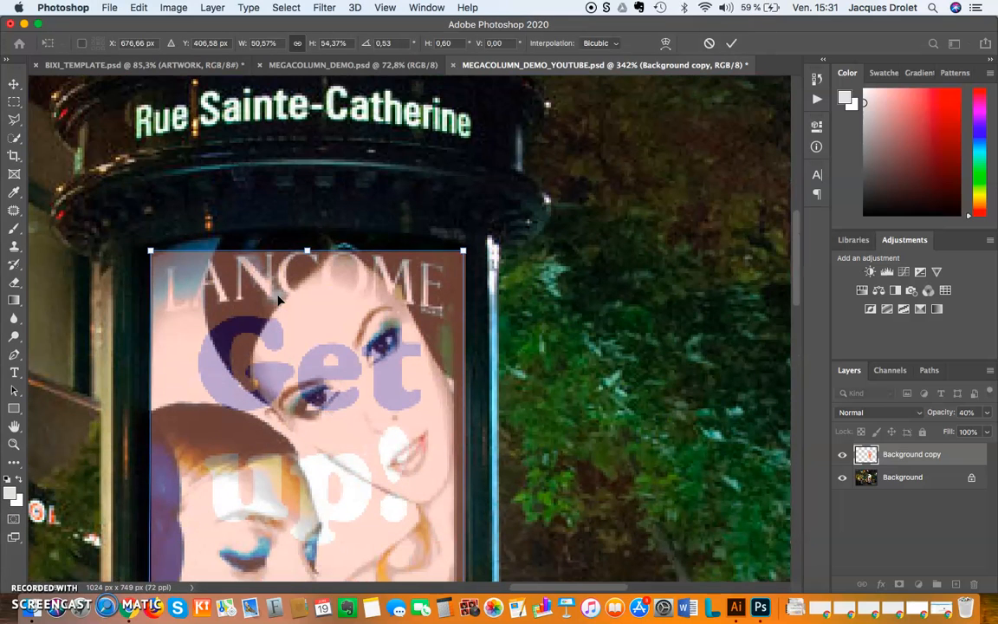
click(393, 221)
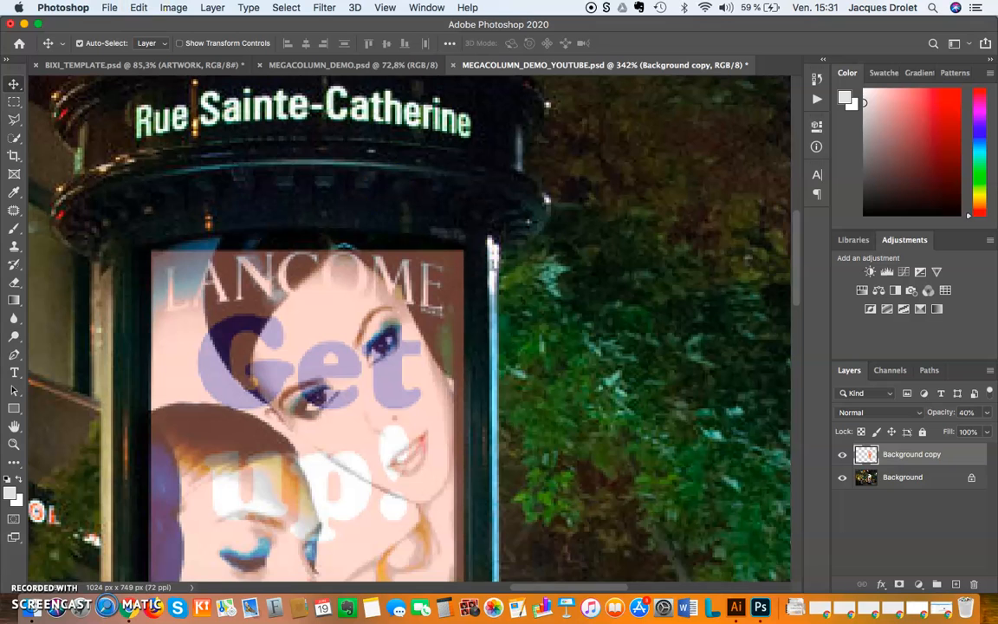
Warp the poster and bow its top edge upward to follow the curve of the column's ad panel
click(139, 8)
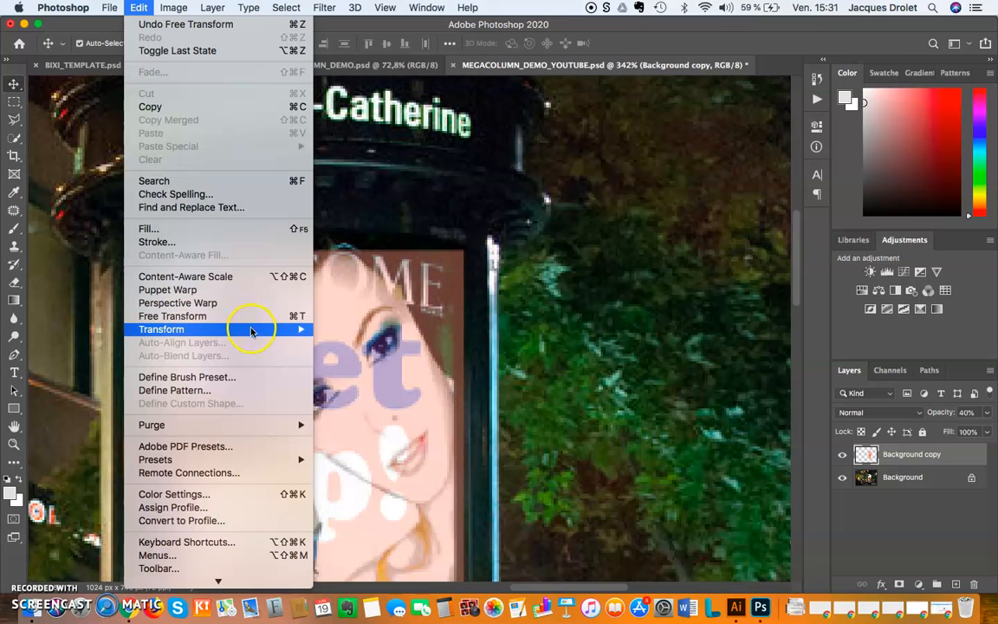
mouse_move(250, 332)
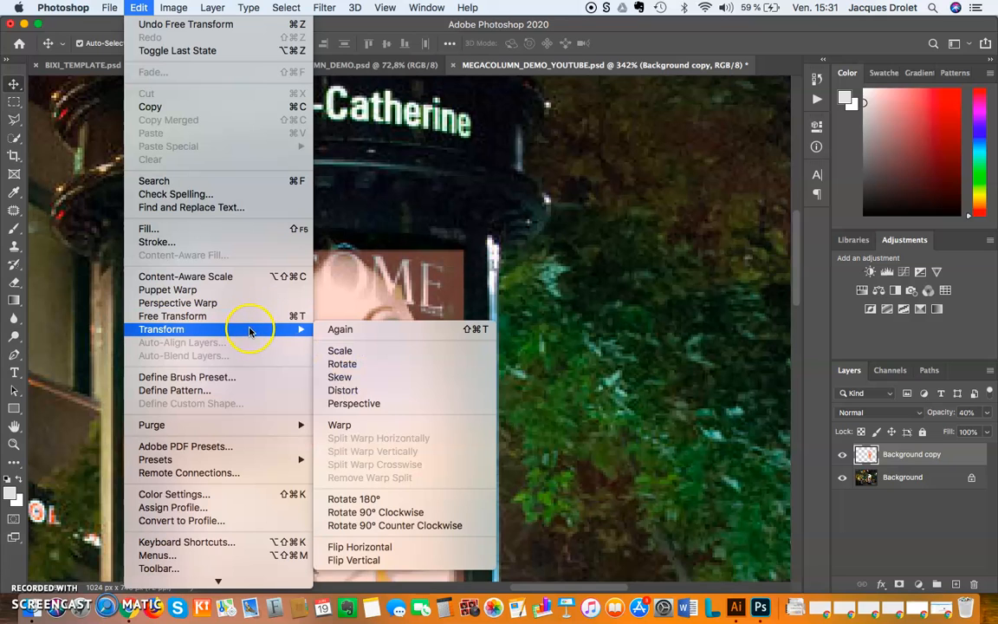
click(389, 427)
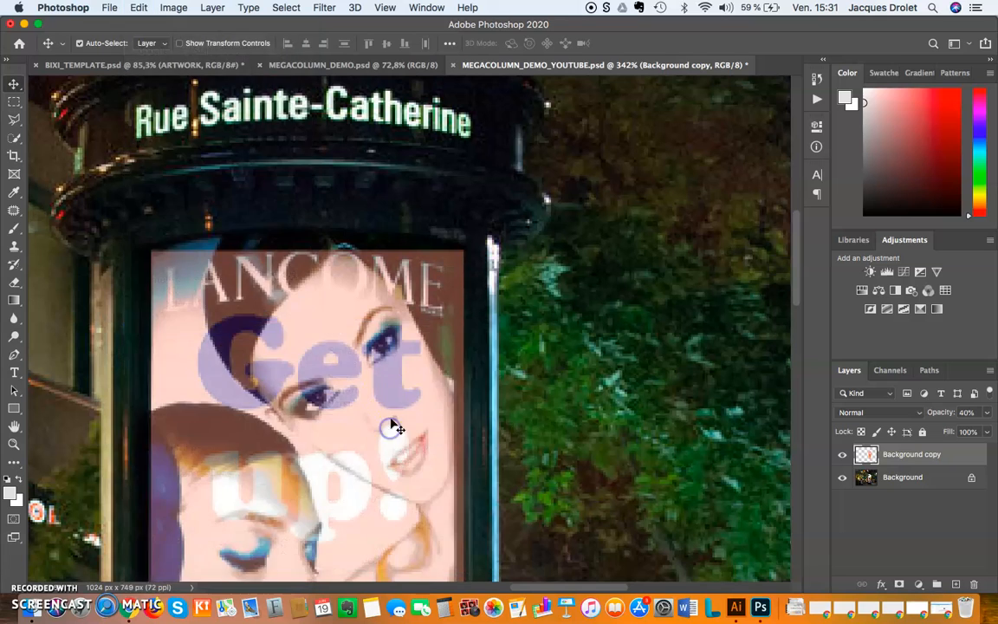
drag(246, 252, 263, 223)
drag(358, 249, 413, 238)
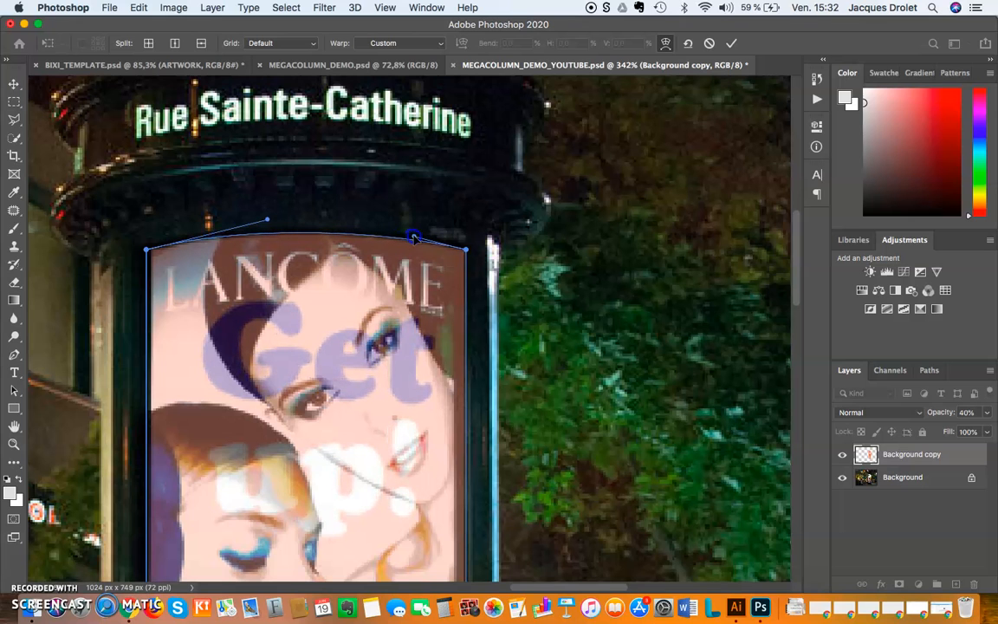
Curve the poster's bottom edge slightly downward to match the ad panel's lower rim and commit the warp
scroll(303, 436, down, 5)
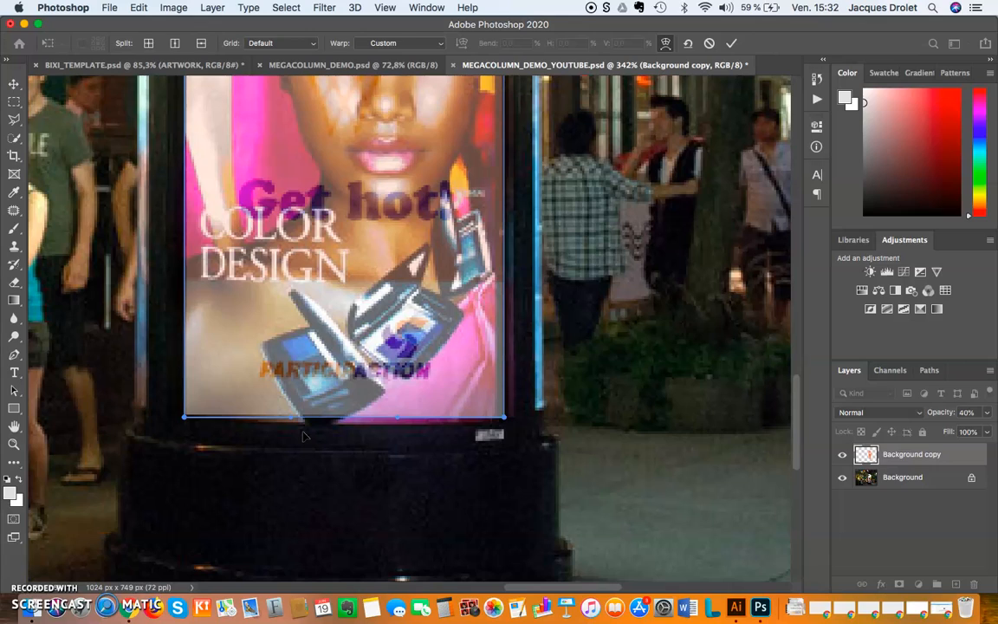
drag(293, 422, 296, 433)
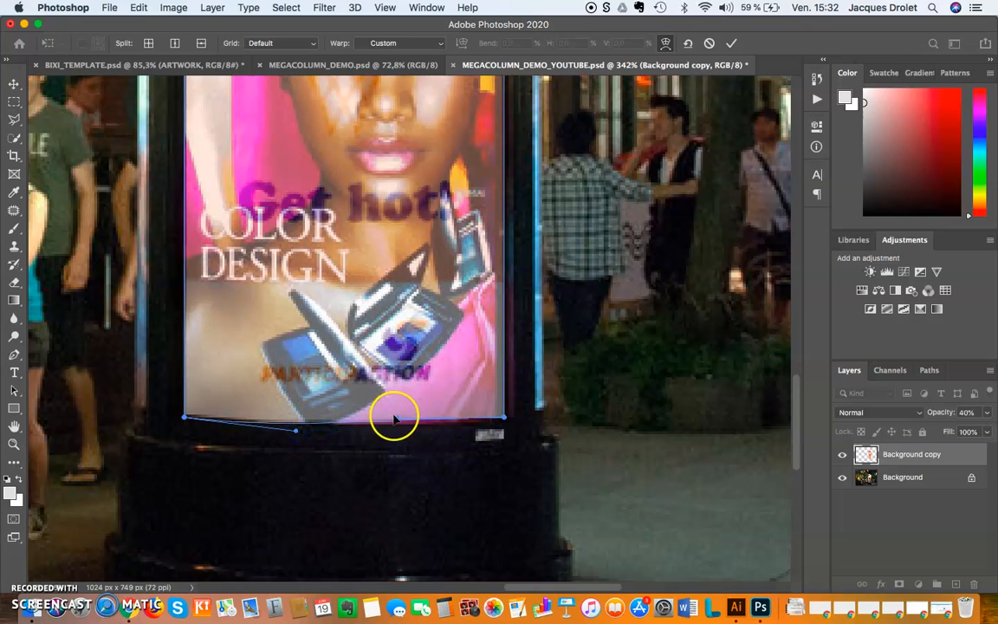
drag(504, 419, 505, 422)
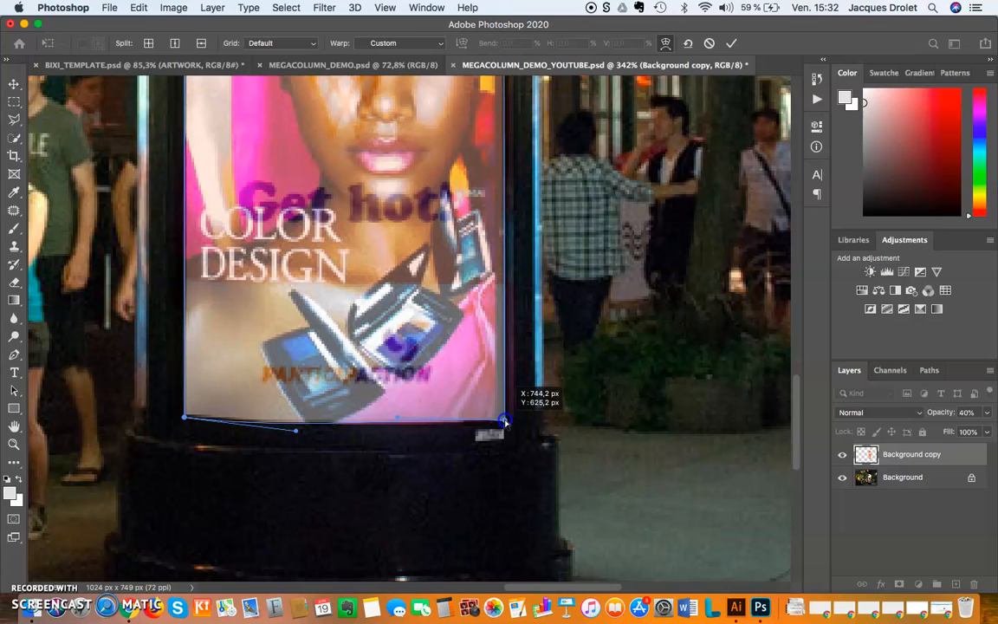
drag(398, 420, 426, 427)
drag(295, 430, 290, 426)
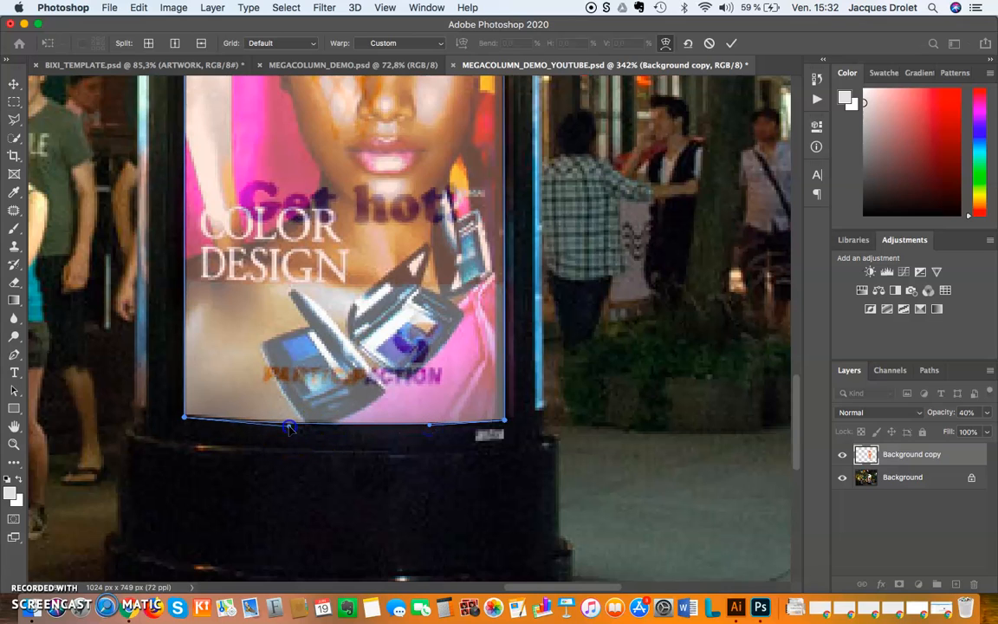
double_click(351, 403)
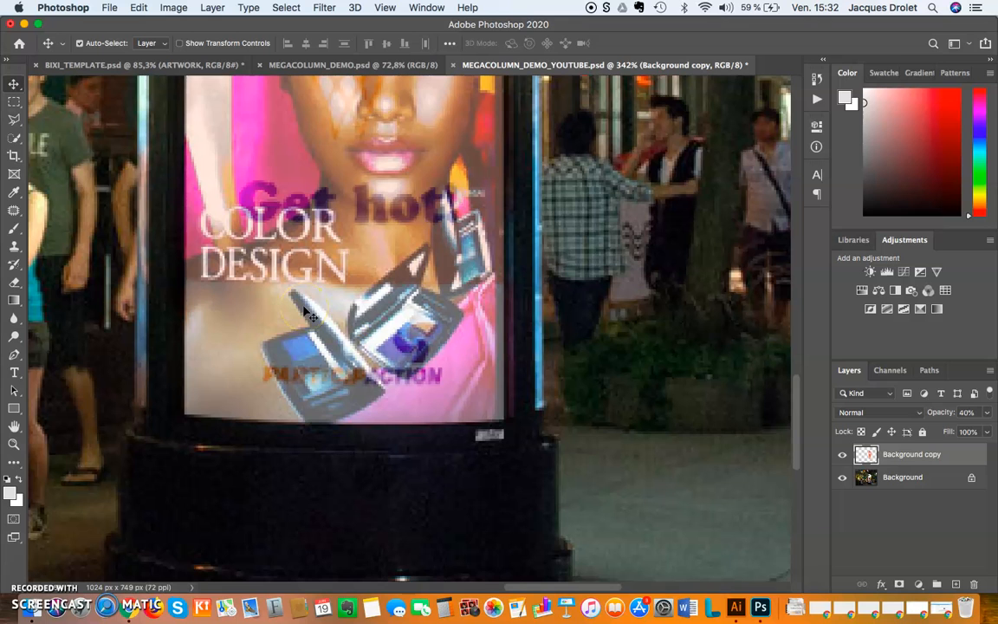
Set the poster layer's opacity to 100% and rename the layer ARTWORK
key(0)
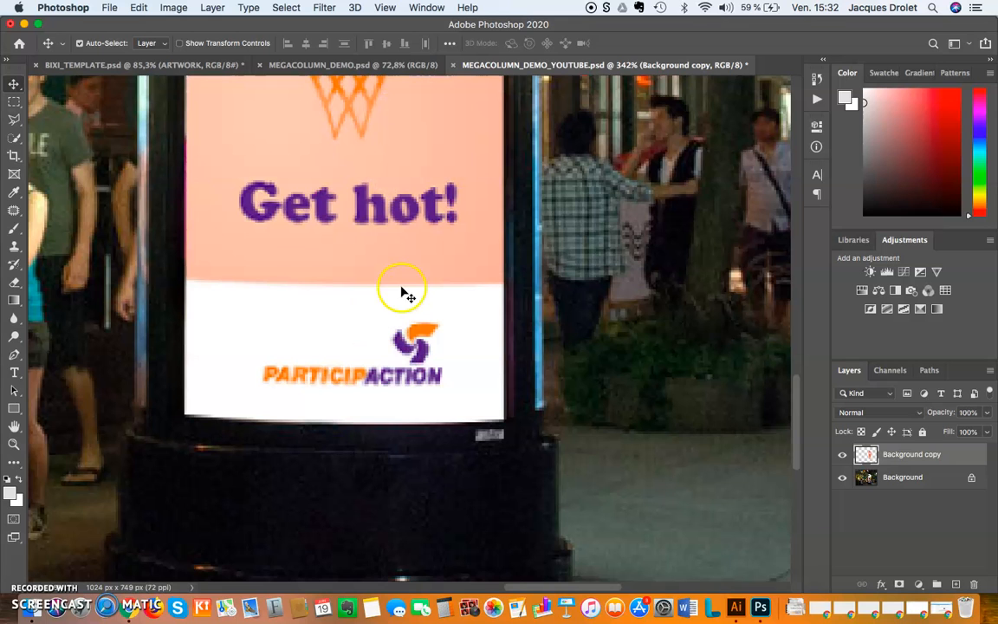
scroll(381, 268, down, 5)
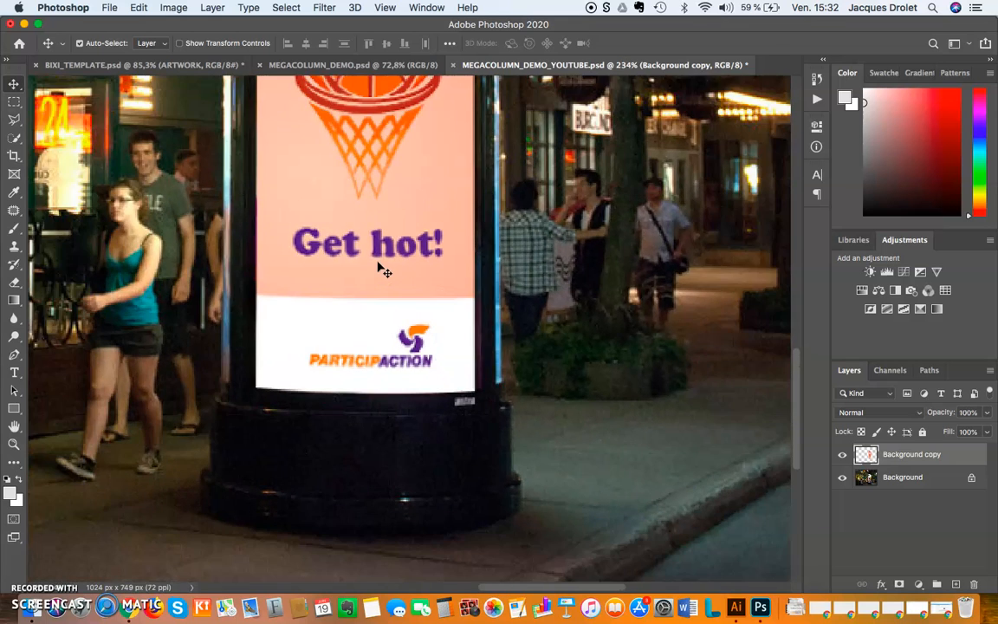
scroll(381, 269, up, 5)
scroll(381, 268, down, 3)
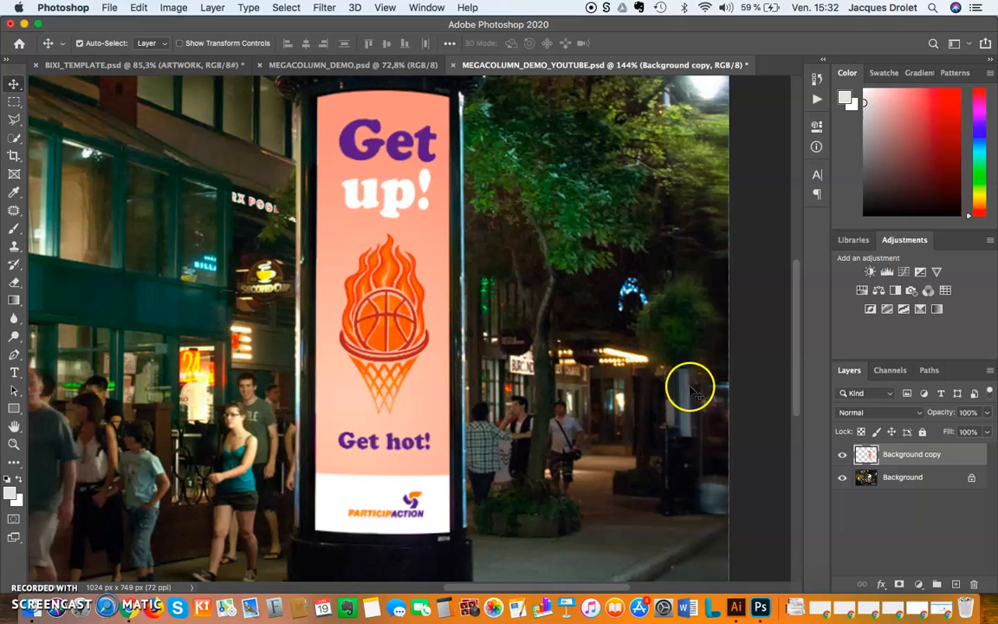
double_click(892, 454)
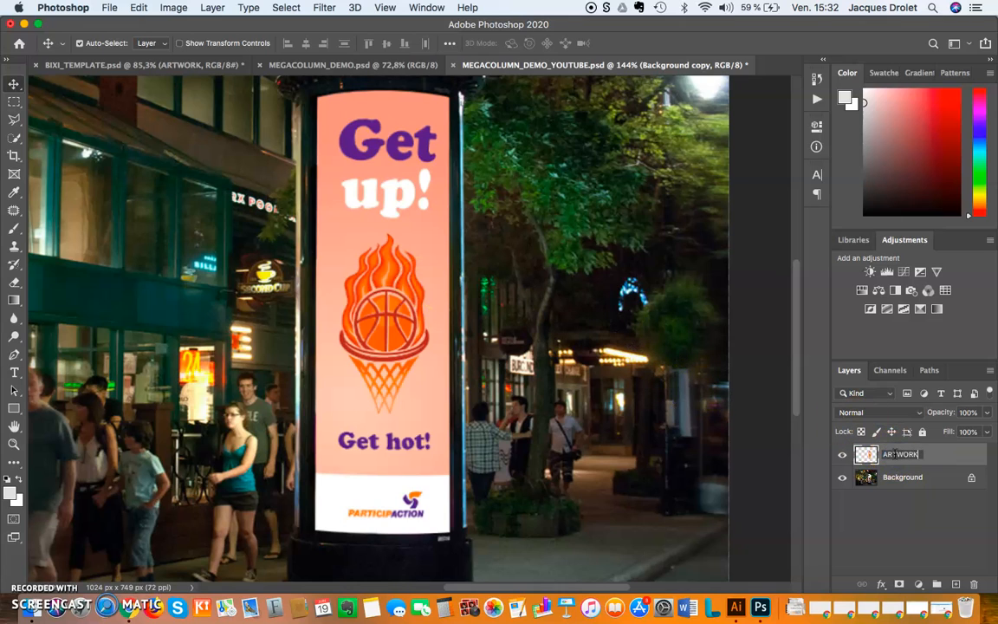
key(Return)
Add a new layer above ARTWORK and ready the Gradient tool with the default black and white colours
click(955, 583)
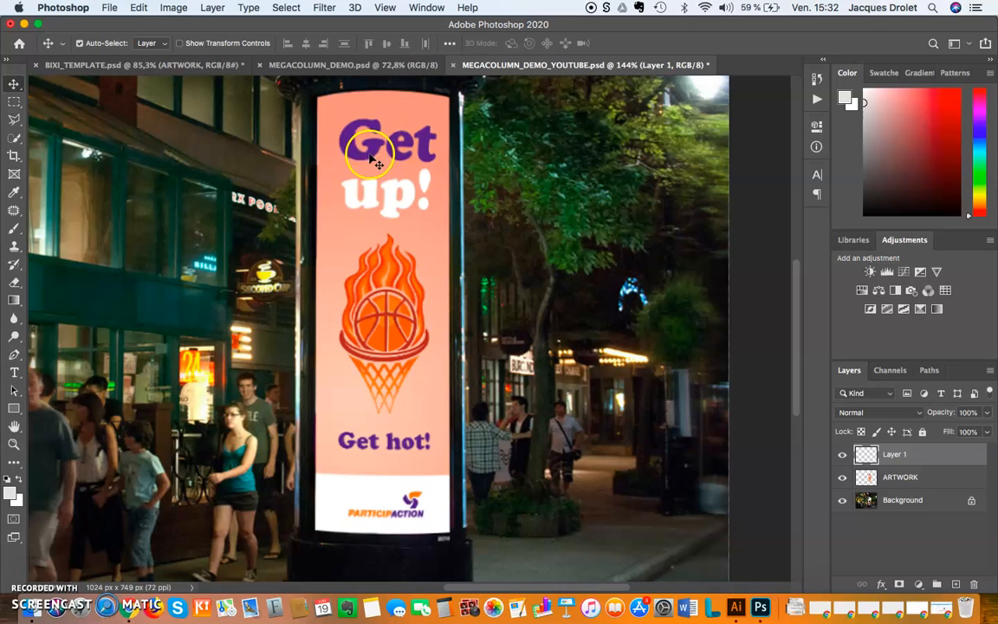
scroll(399, 286, down, 2)
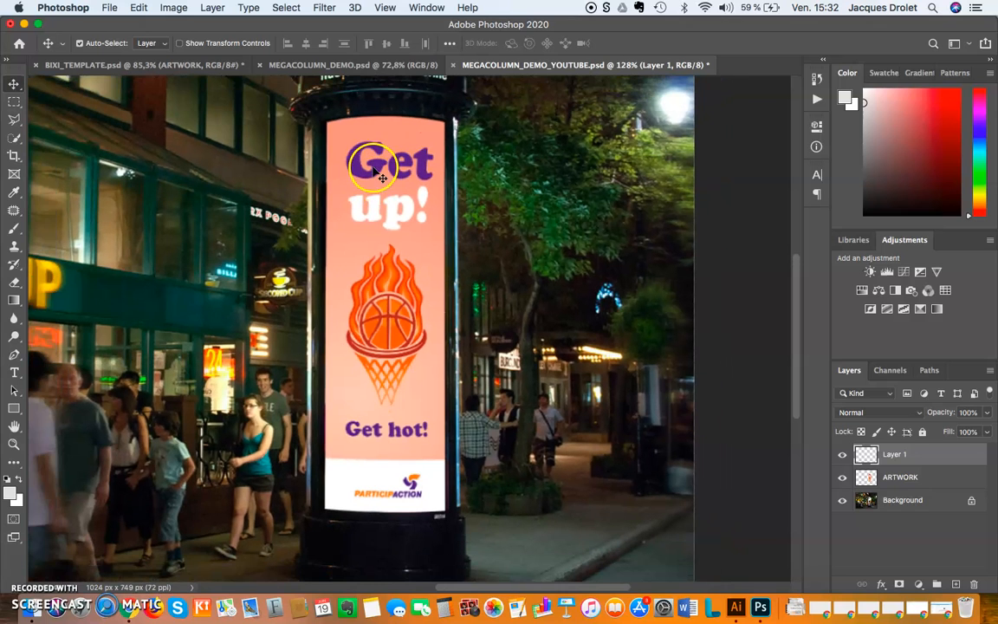
click(14, 300)
click(7, 478)
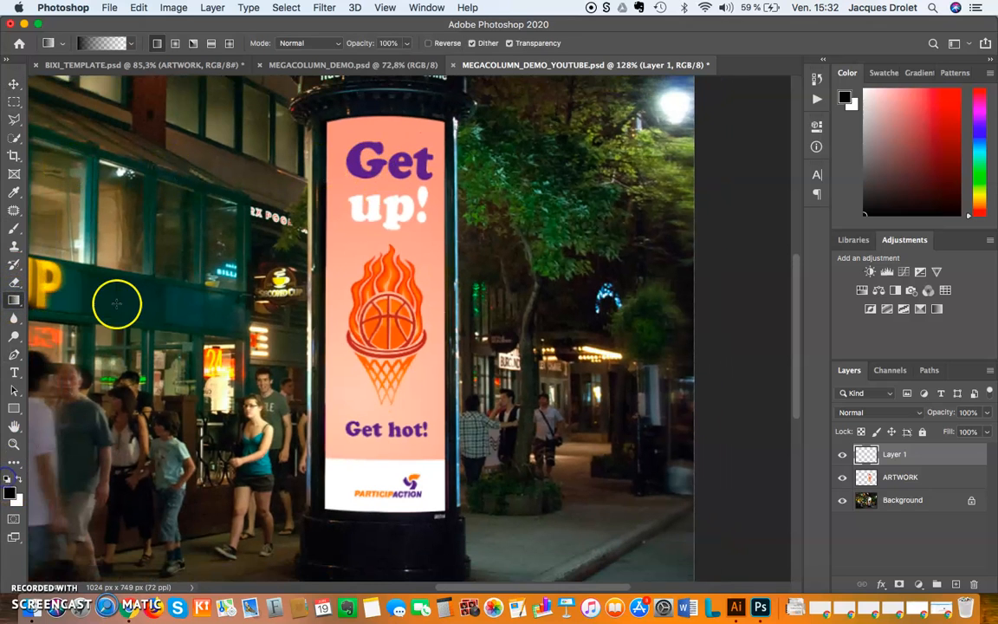
Try a horizontal black-to-transparent gradient across the poster on the new layer and undo it
drag(327, 282, 430, 281)
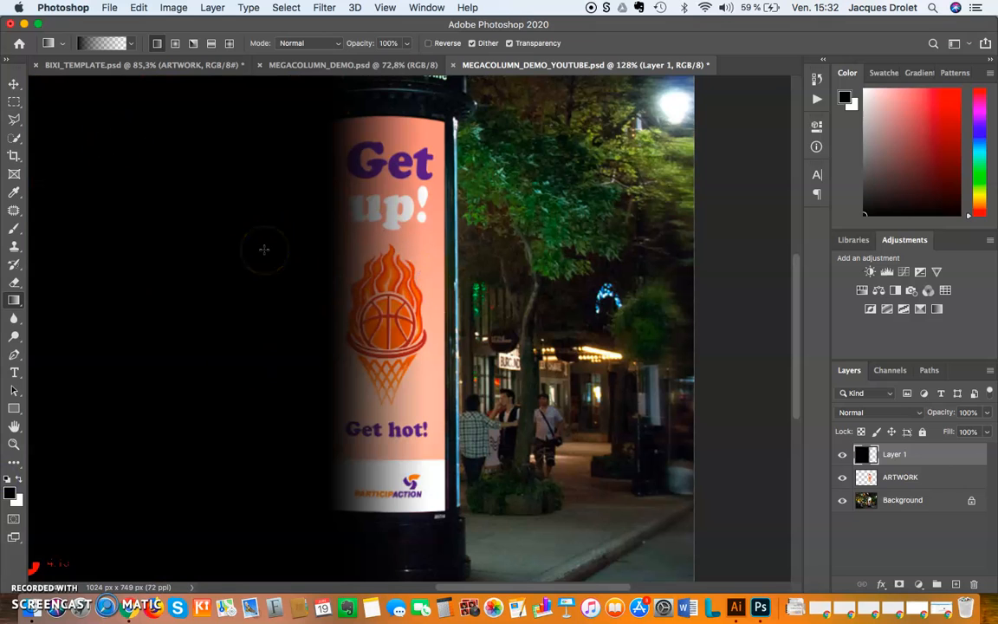
key(super+z)
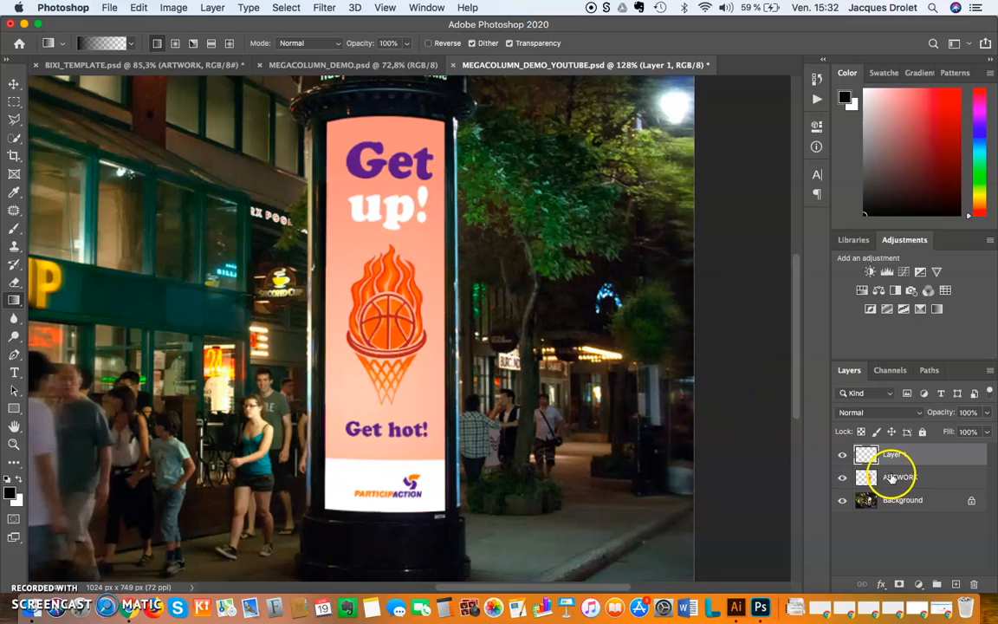
Load the ARTWORK layer's outline as a selection and turn it into a layer mask on Layer 1
drag(891, 479, 867, 481)
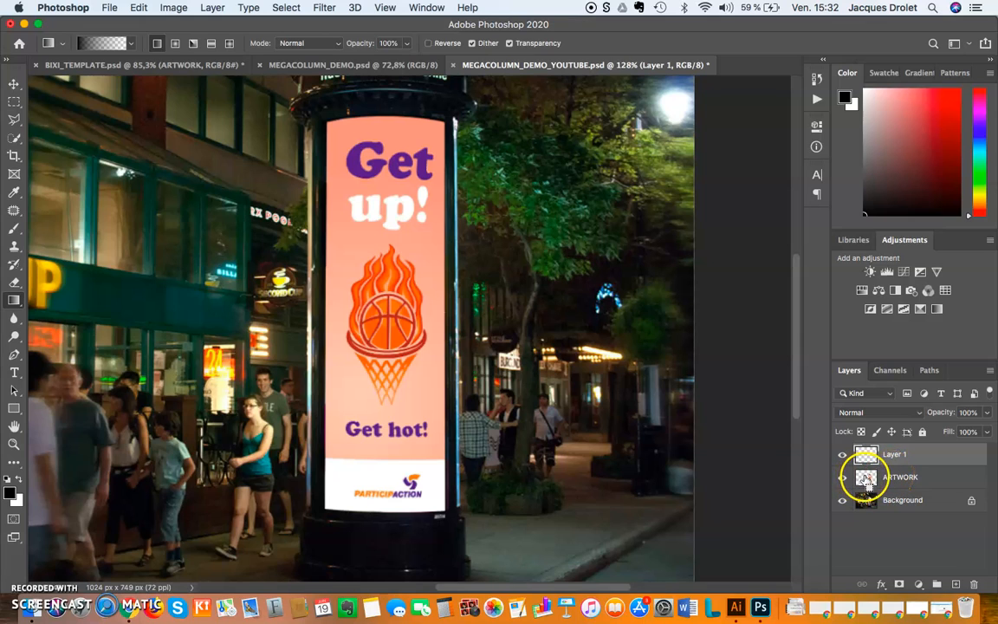
super+click(866, 479)
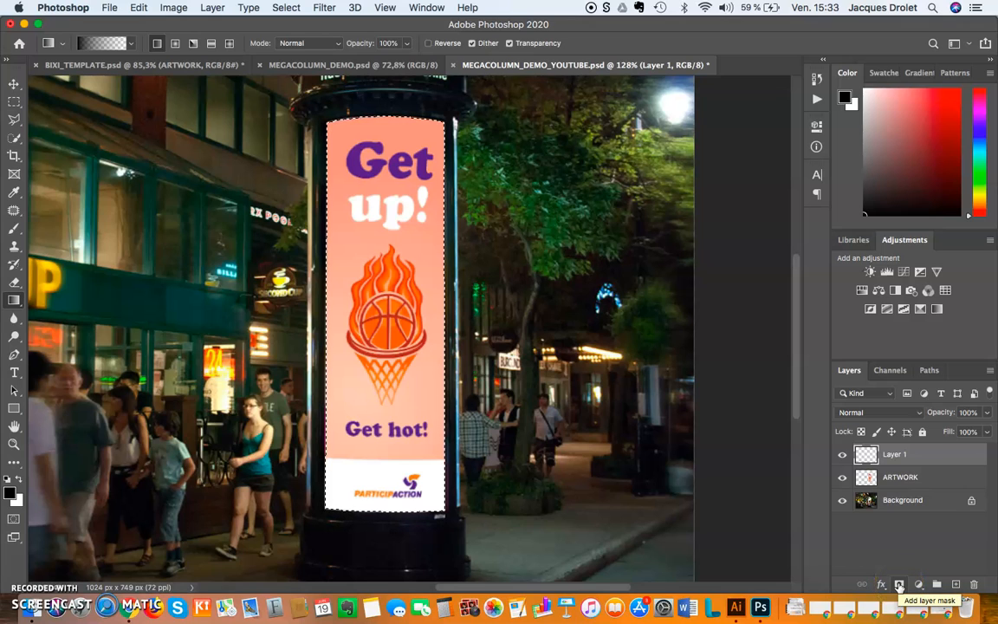
click(899, 585)
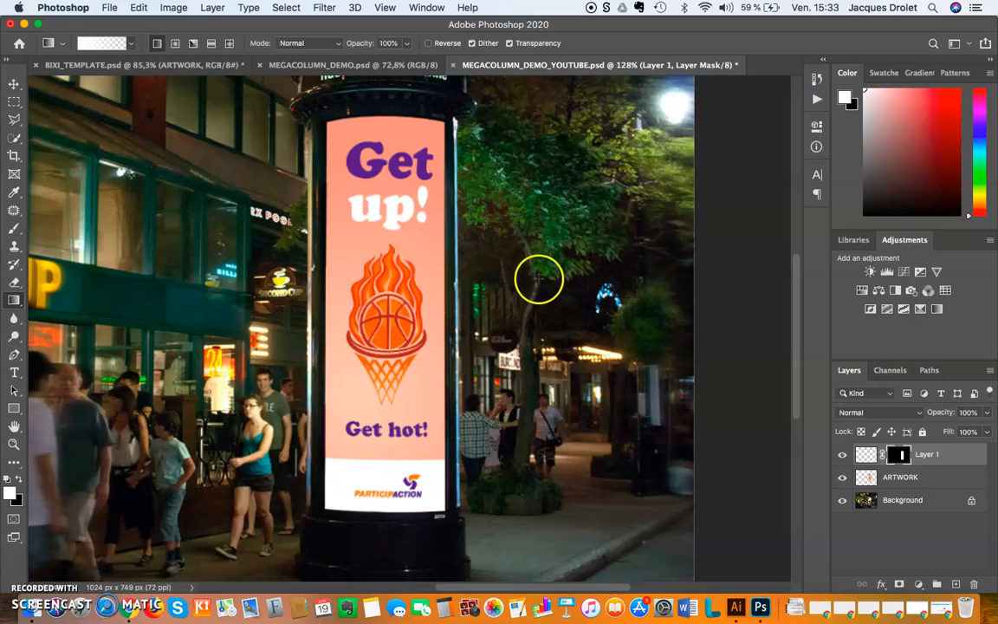
Rename the masked layer SHADOWS and set its blend mode to Multiply
click(928, 455)
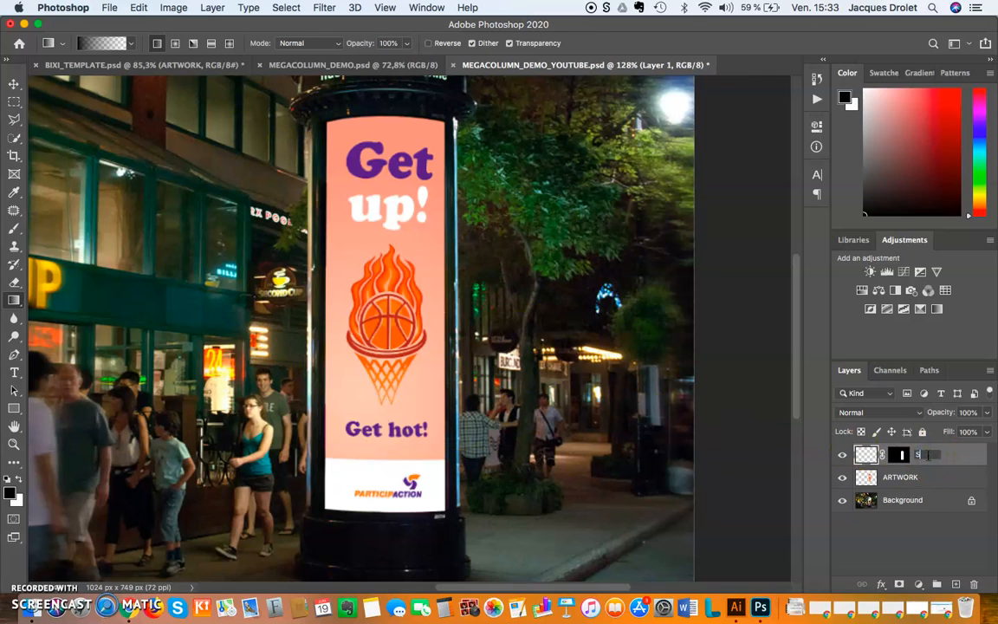
key(Return)
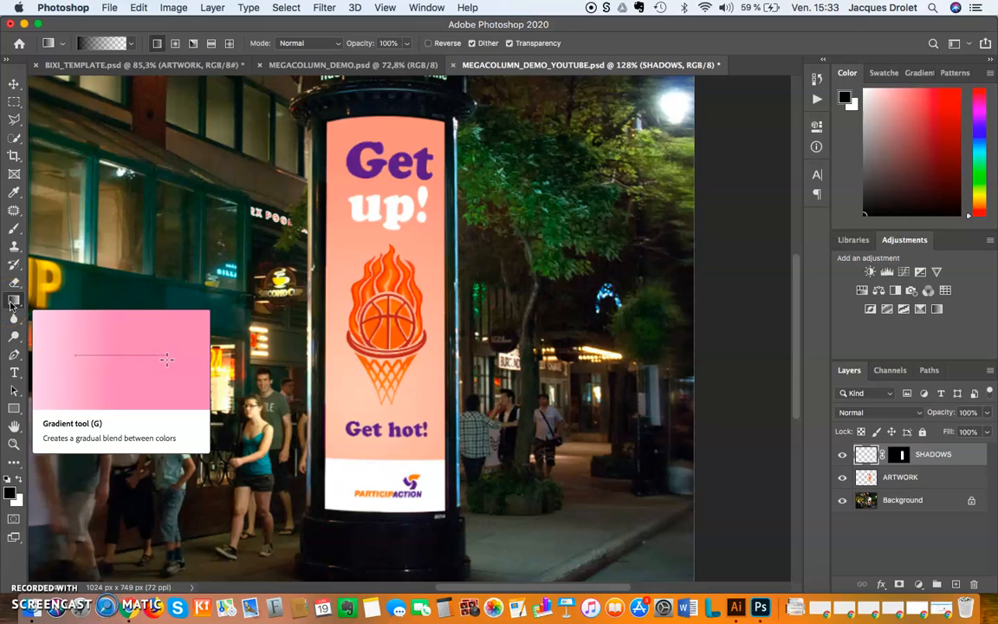
click(11, 304)
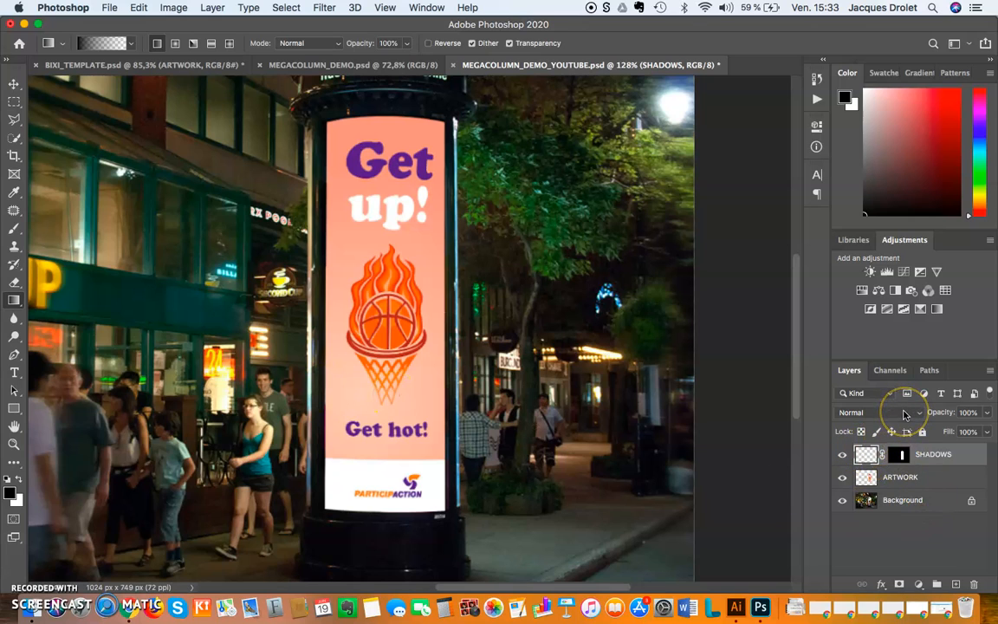
click(903, 413)
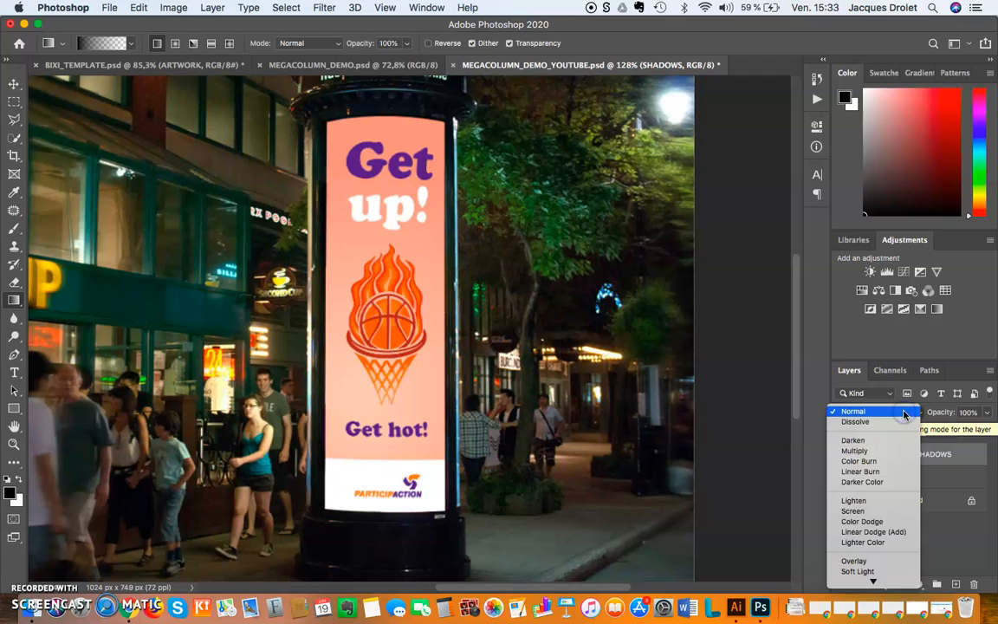
click(900, 452)
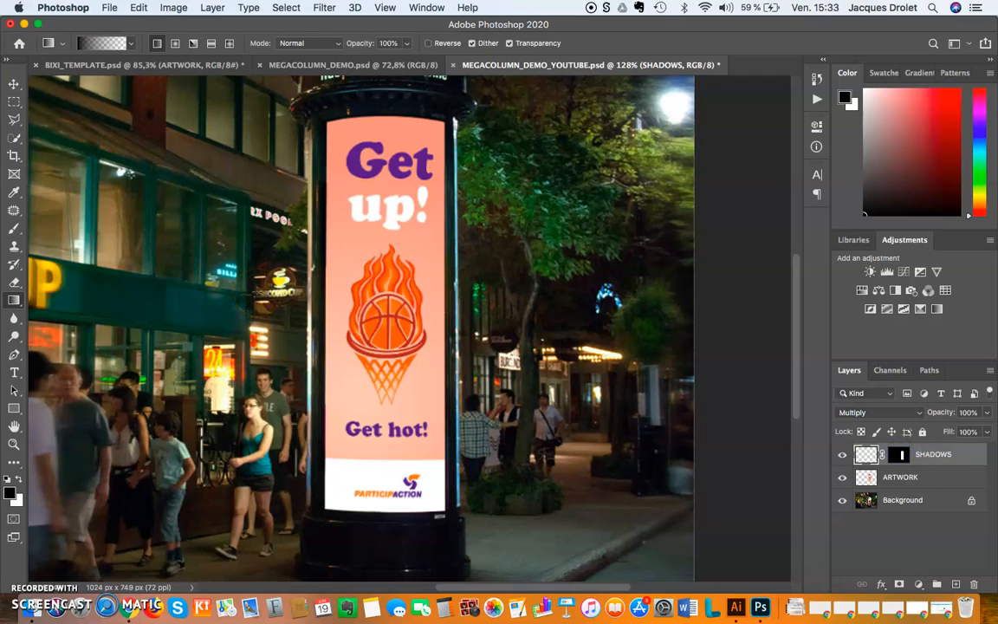
Draw horizontal black-to-transparent gradients inward from both sides of the poster on the SHADOWS layer to darken its vertical edges
drag(238, 265, 317, 301)
drag(340, 300, 484, 327)
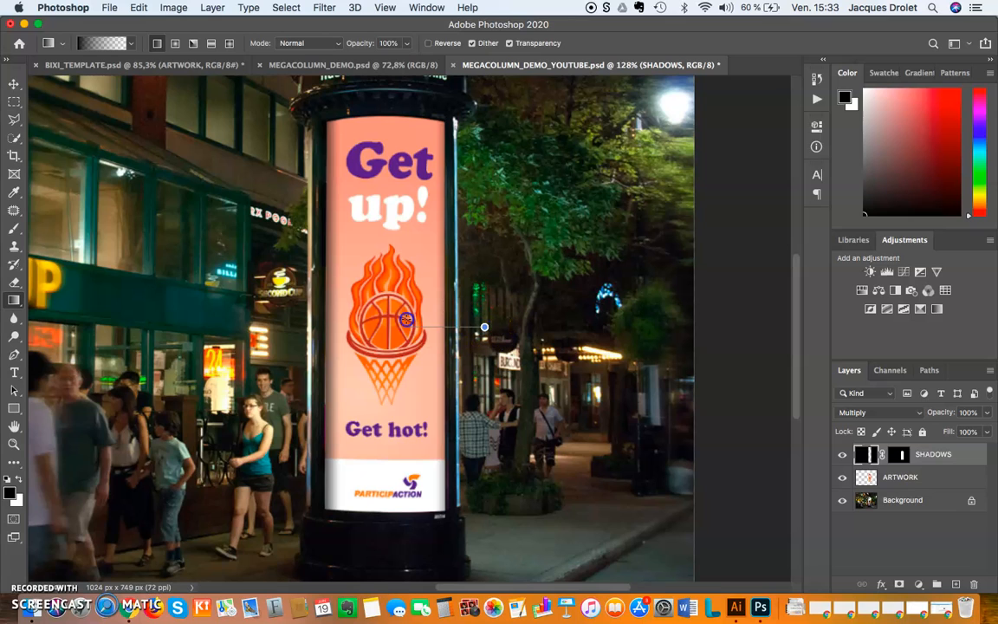
drag(406, 318, 406, 319)
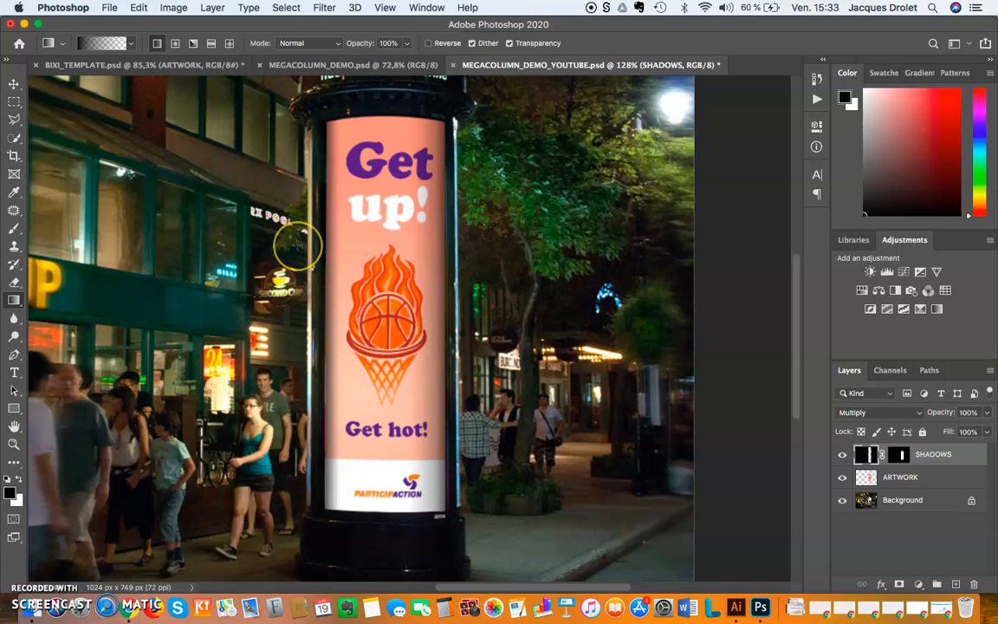
Paint a soft black shadow along the poster's top edge on the SHADOWS layer with a 52 px Brush
scroll(297, 247, up, 3)
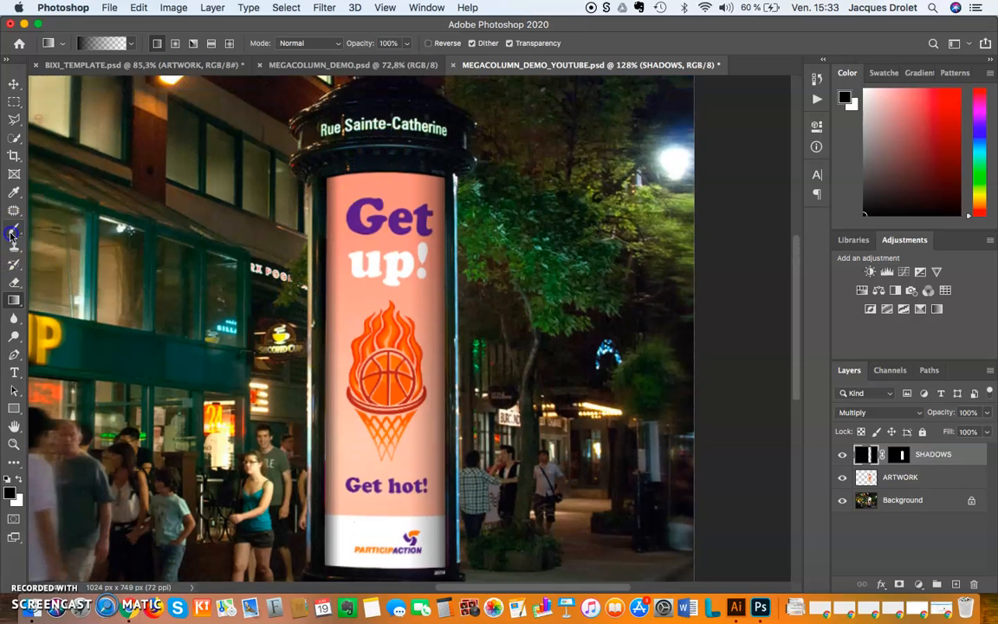
click(12, 231)
click(65, 228)
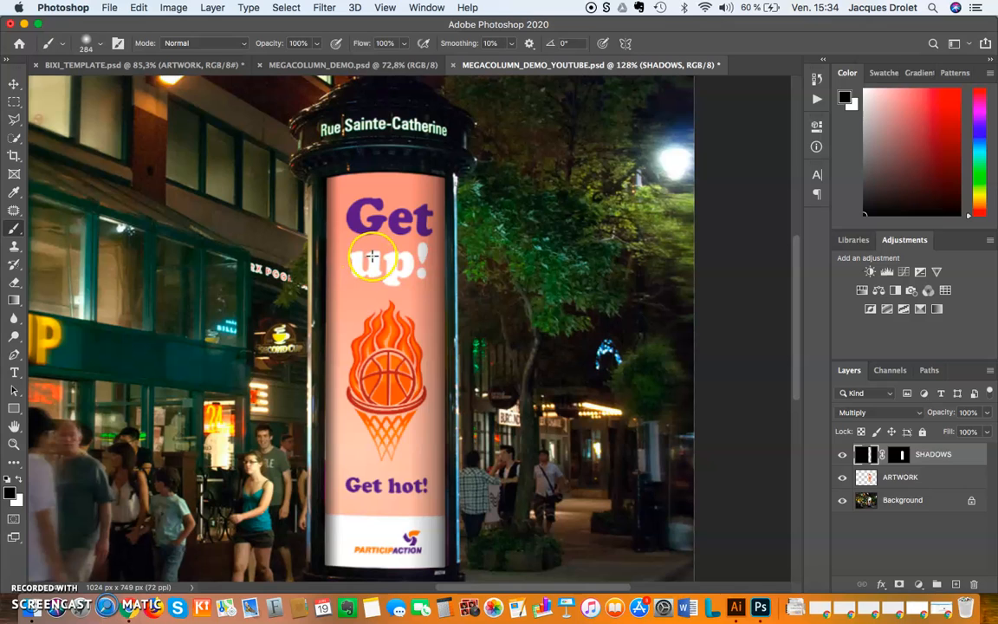
right_click(372, 257)
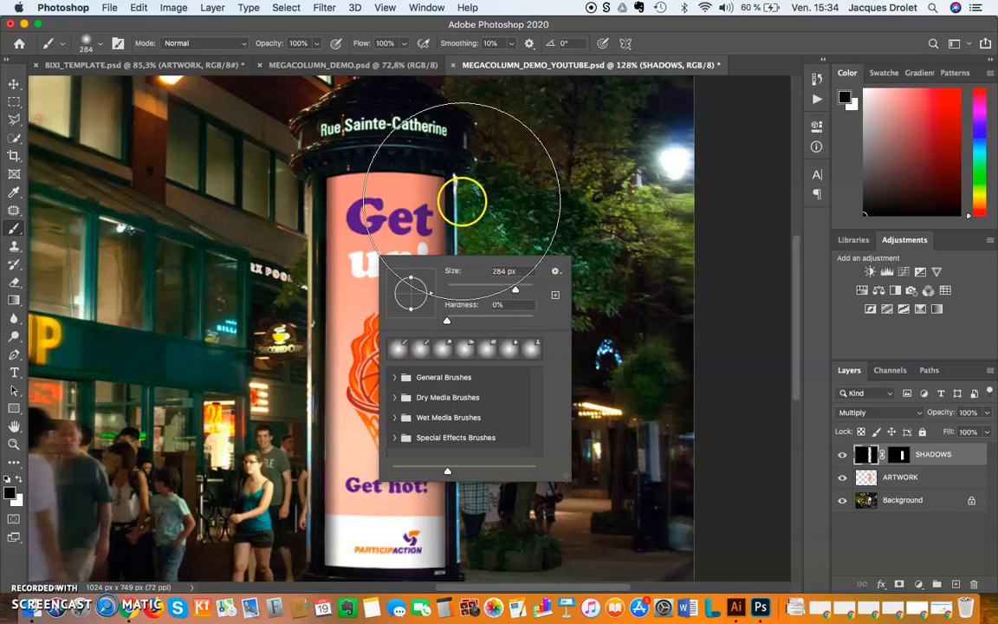
drag(515, 291, 479, 293)
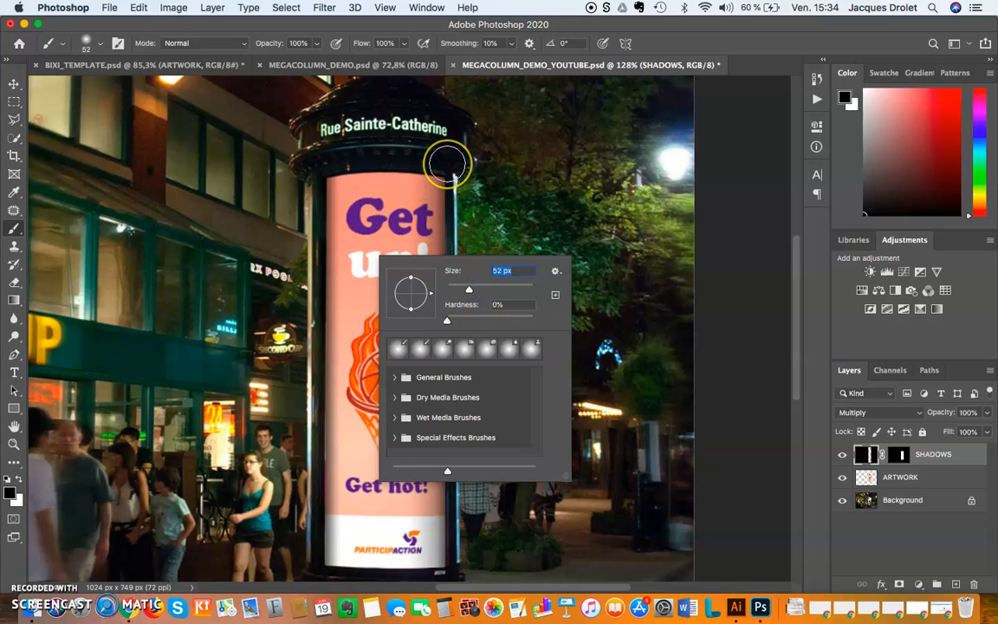
click(447, 163)
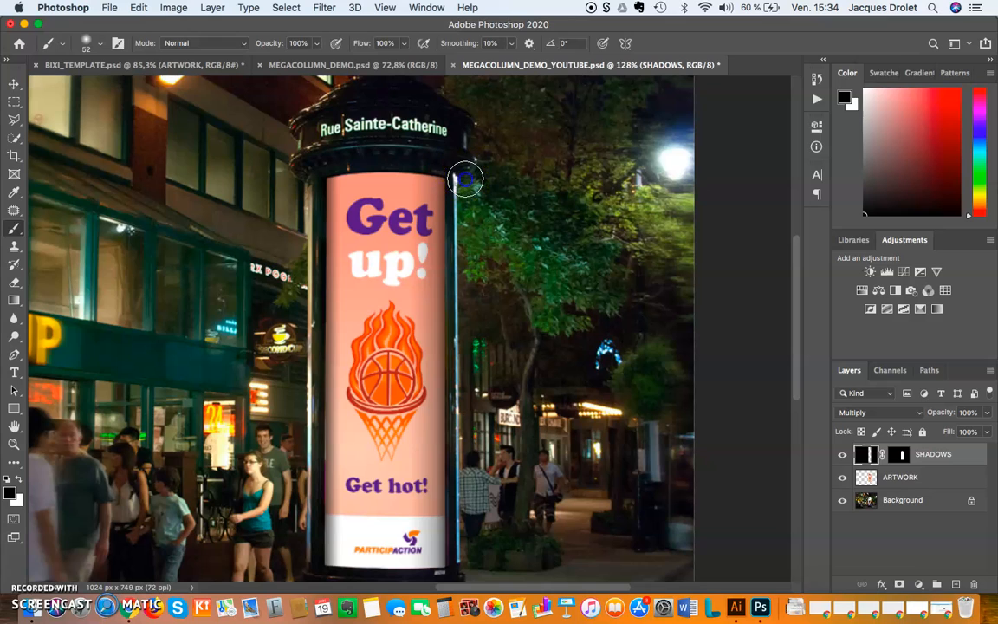
mouse_move(319, 178)
mouse_down()
mouse_move(476, 161)
mouse_move(352, 154)
mouse_move(351, 136)
mouse_move(320, 157)
mouse_move(448, 162)
mouse_move(344, 155)
mouse_move(302, 167)
mouse_move(351, 154)
mouse_move(459, 162)
mouse_up()
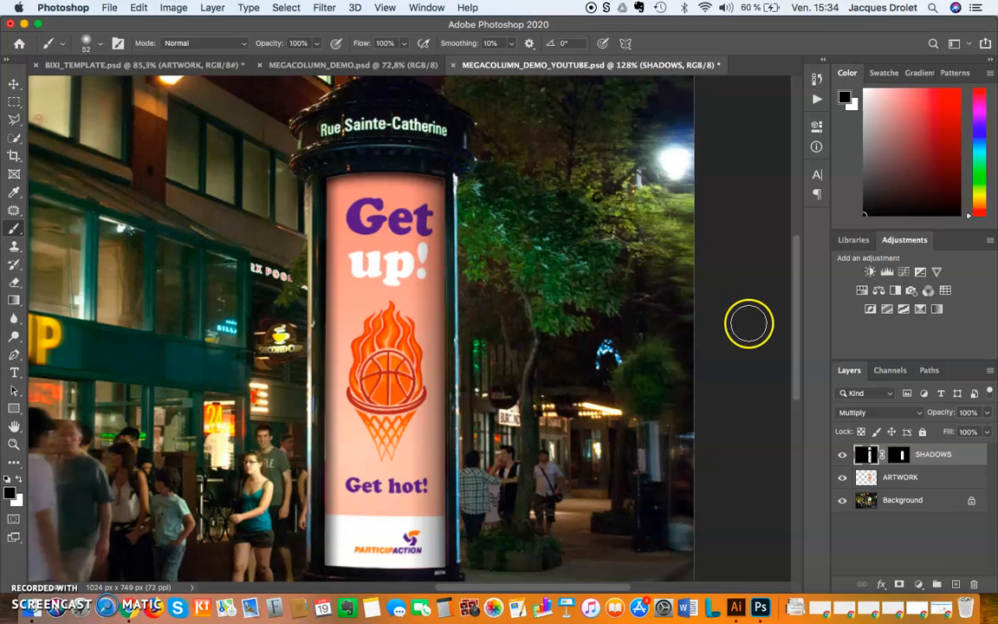
Lower the SHADOWS layer's opacity to about 79%, deselect all layers and show the whole mockup
click(988, 414)
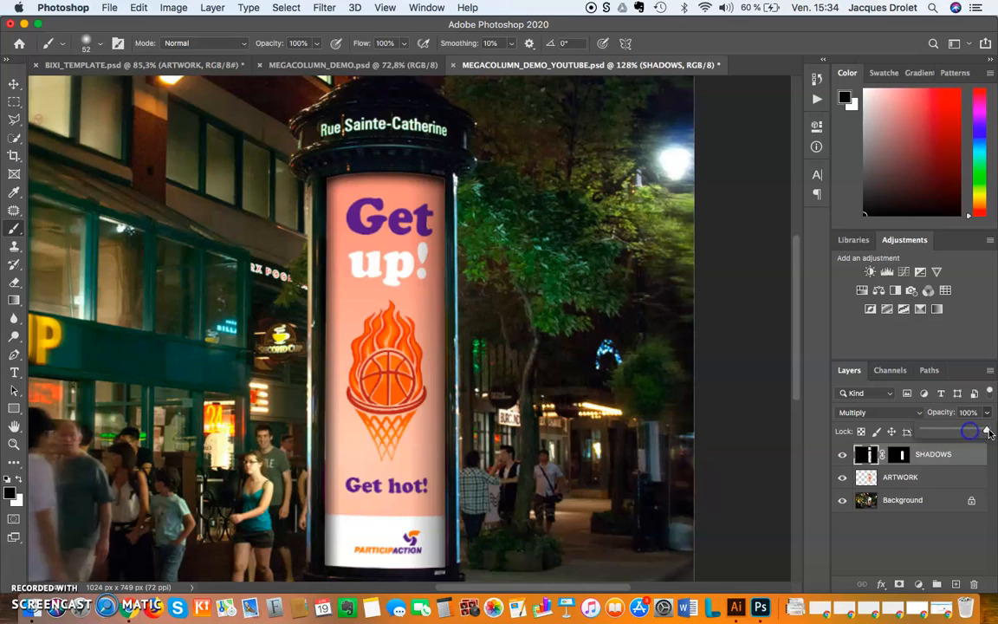
drag(975, 432, 973, 432)
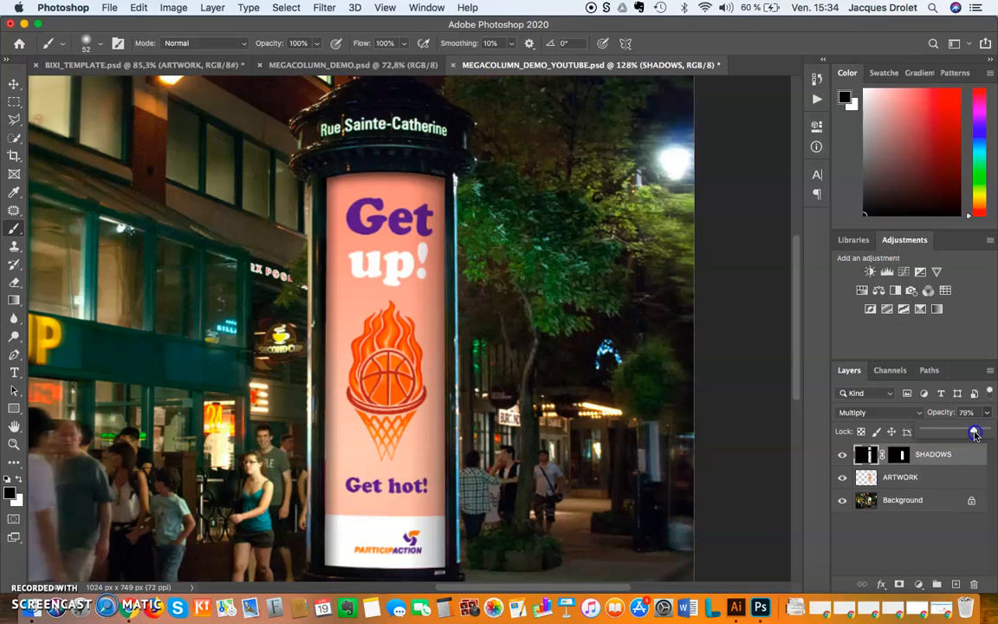
click(923, 520)
scroll(548, 343, down, 3)
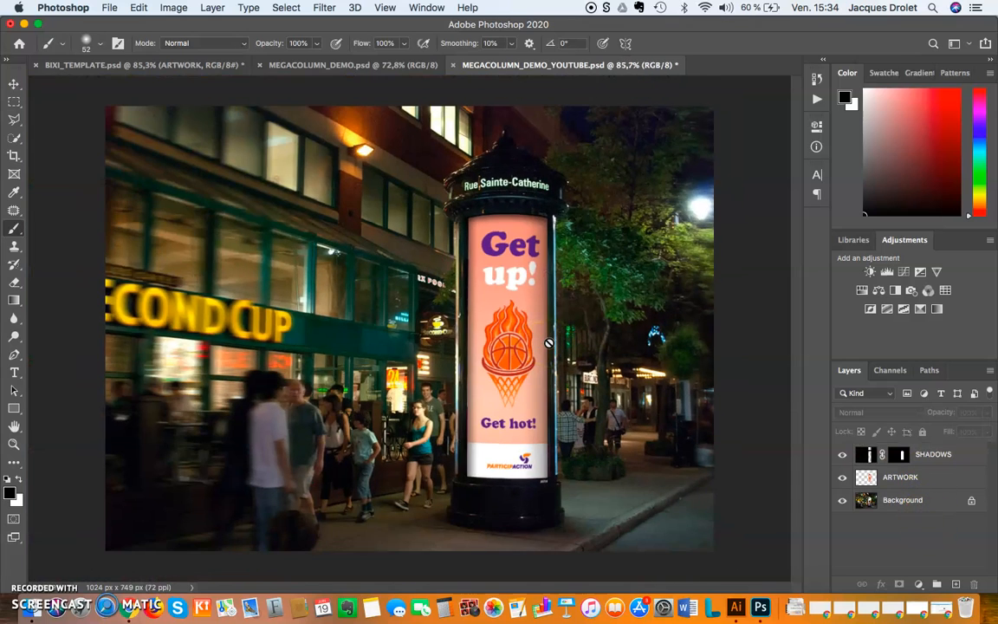
mouse_move(556, 327)
mouse_down()
mouse_move(563, 312)
mouse_move(551, 300)
mouse_up()
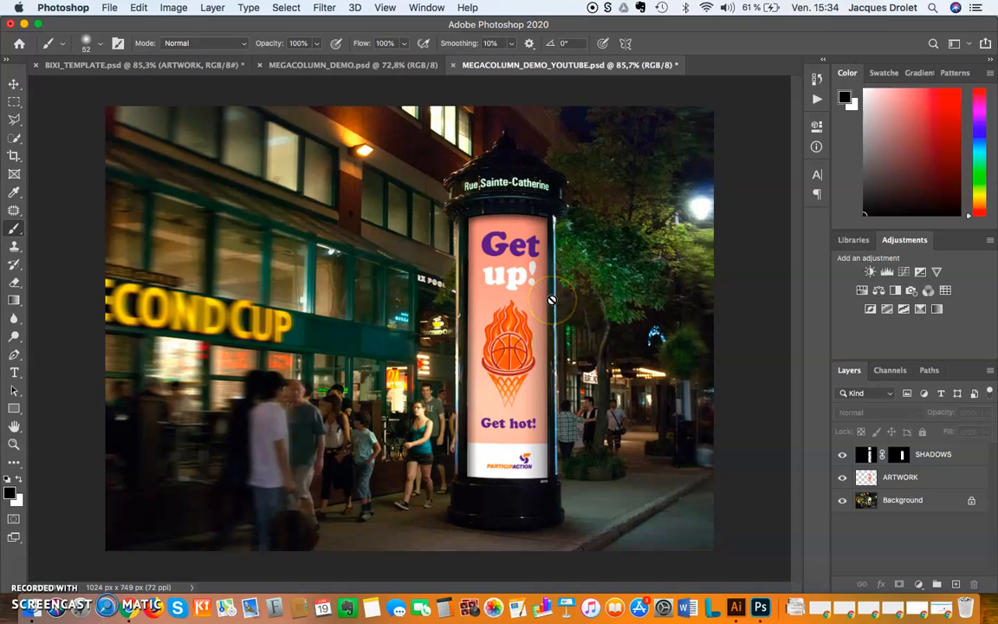